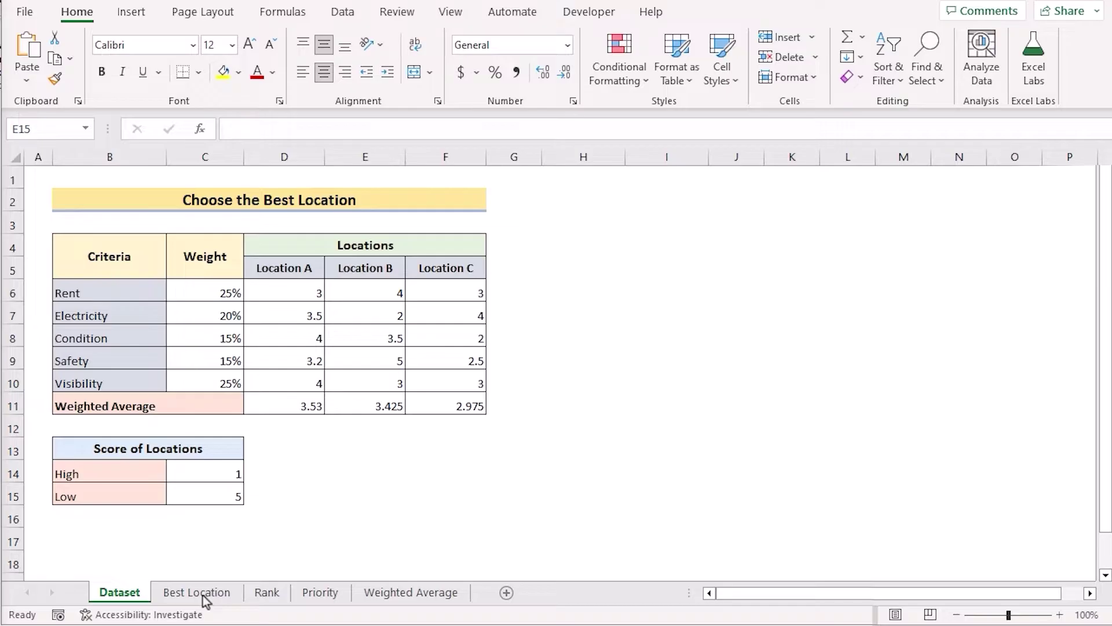
- Look through the Best Location, Rank, Priority and Weighted Average worksheets
left_click(203, 595)
left_click(263, 595)
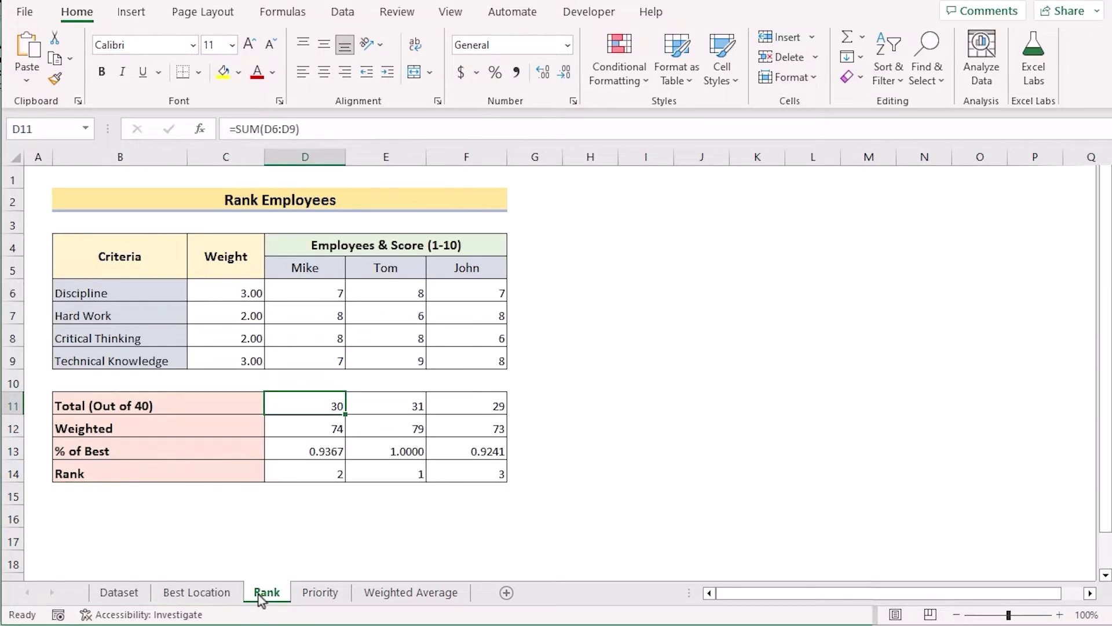
left_click(319, 596)
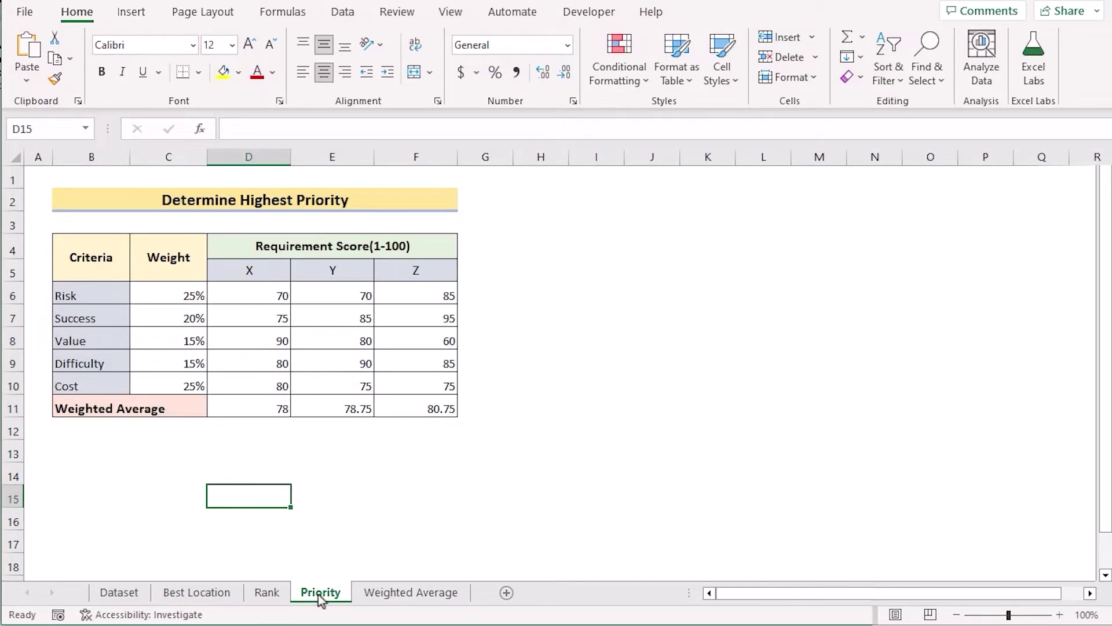
left_click(427, 597)
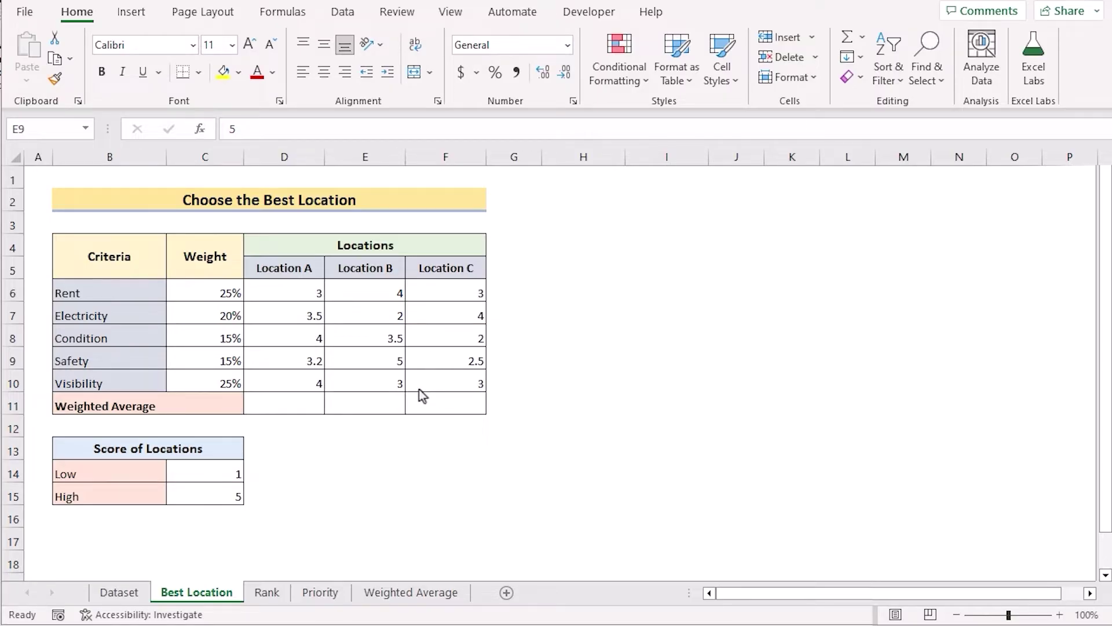
- On the Best Location sheet, examine the criteria, weight and location score columns B through F
left_click(137, 259)
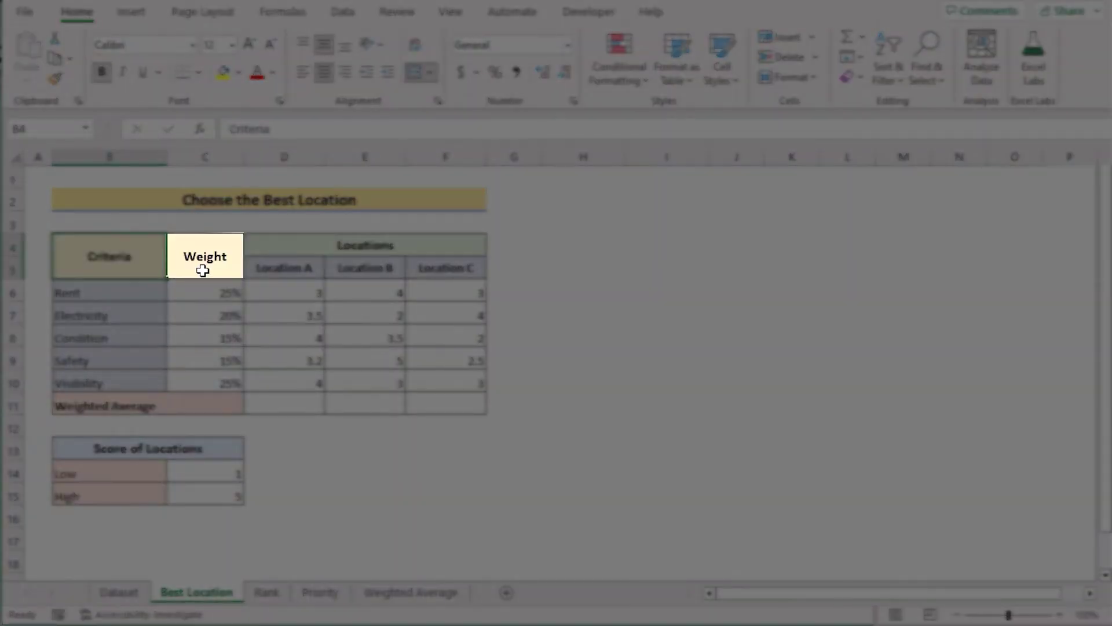
left_click(203, 269)
left_click(308, 252)
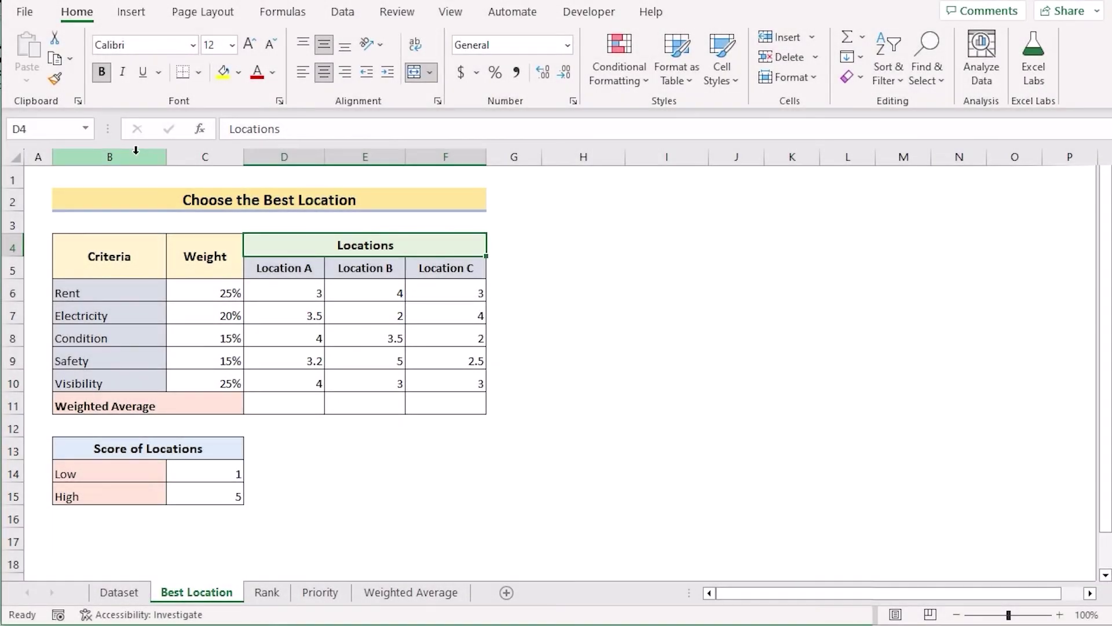
left_click(136, 152)
left_click(174, 155)
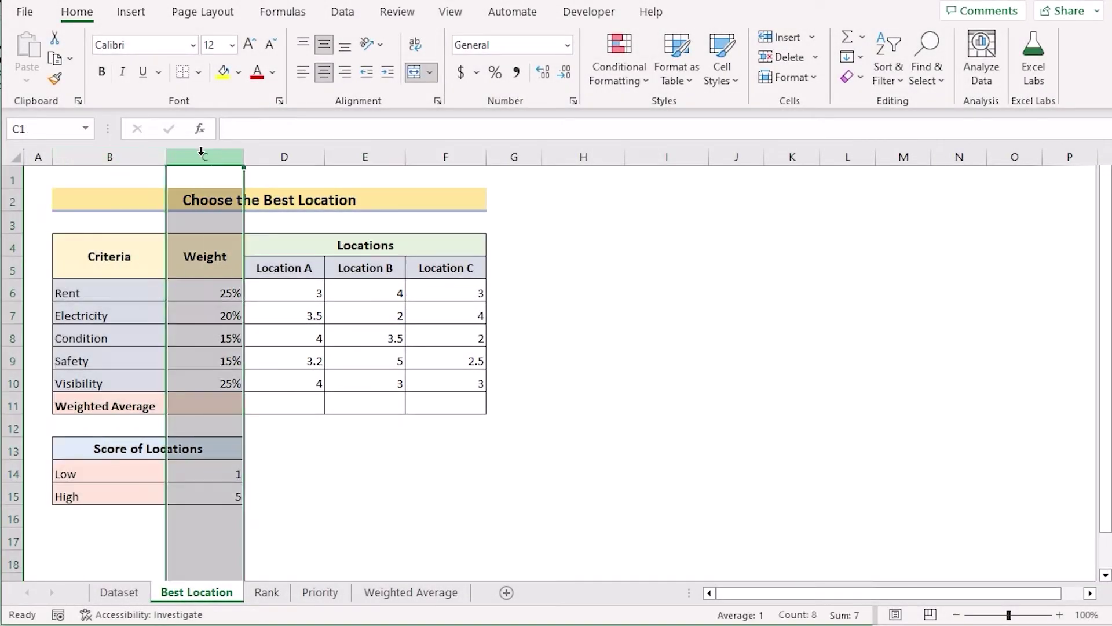
left_click(304, 158)
left_click(365, 157)
left_click(462, 158)
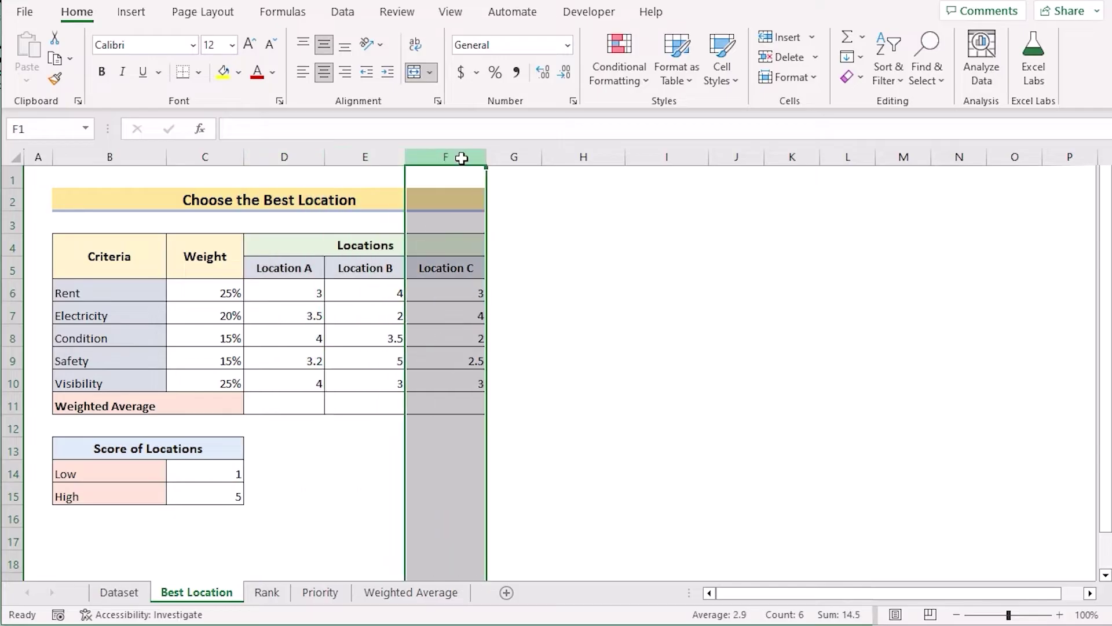
- Examine the Low and High ratings in the Score of Locations table
left_click(227, 445)
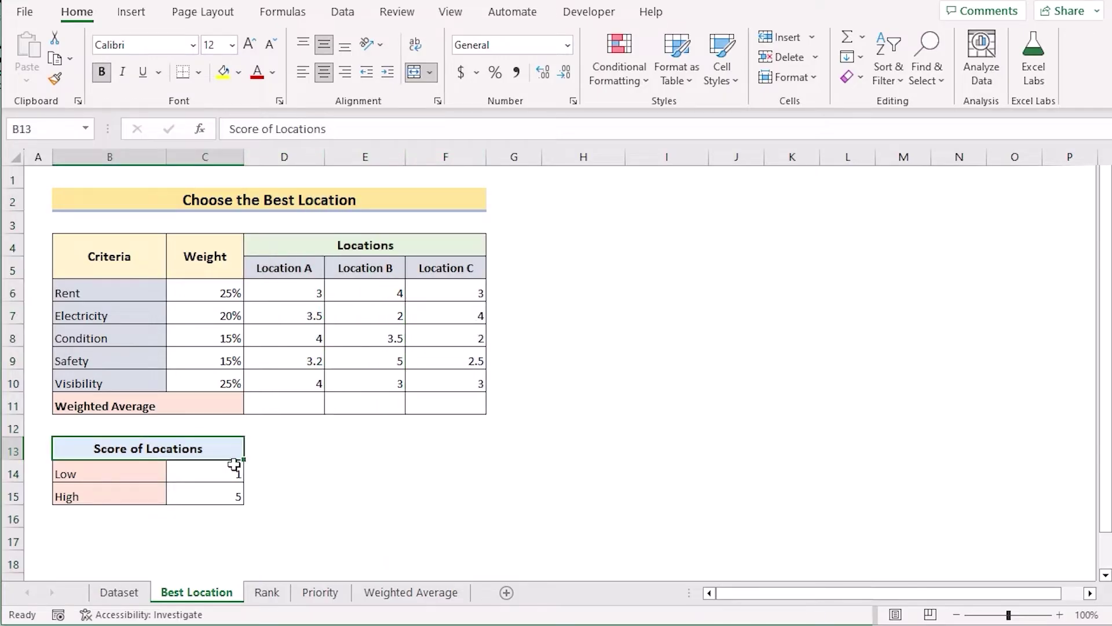
left_click(129, 475)
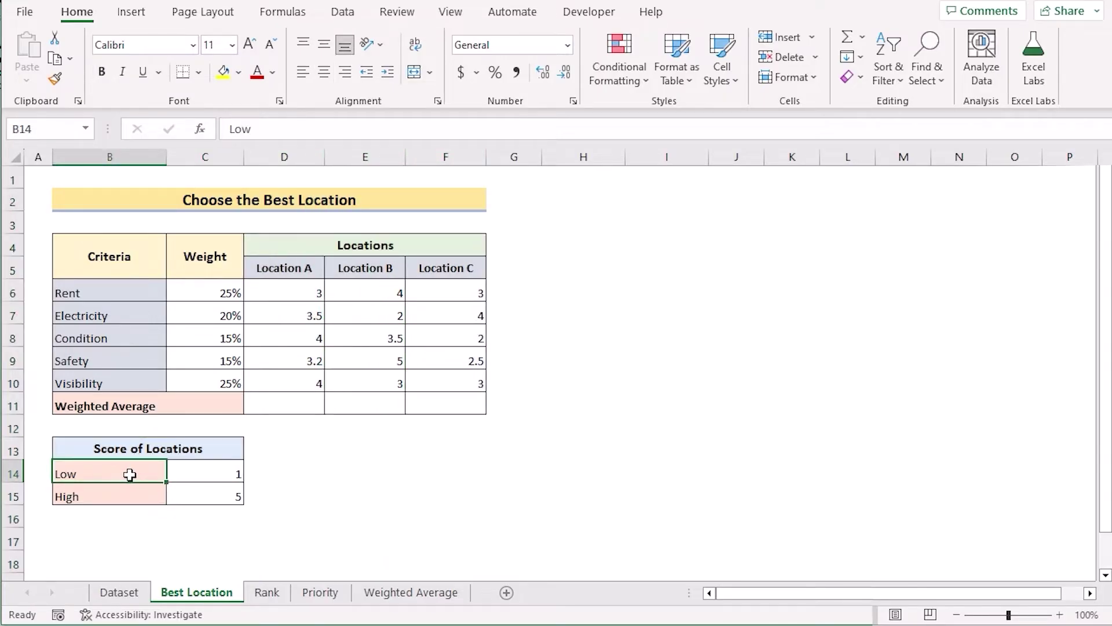
left_click(214, 478)
left_click(206, 495)
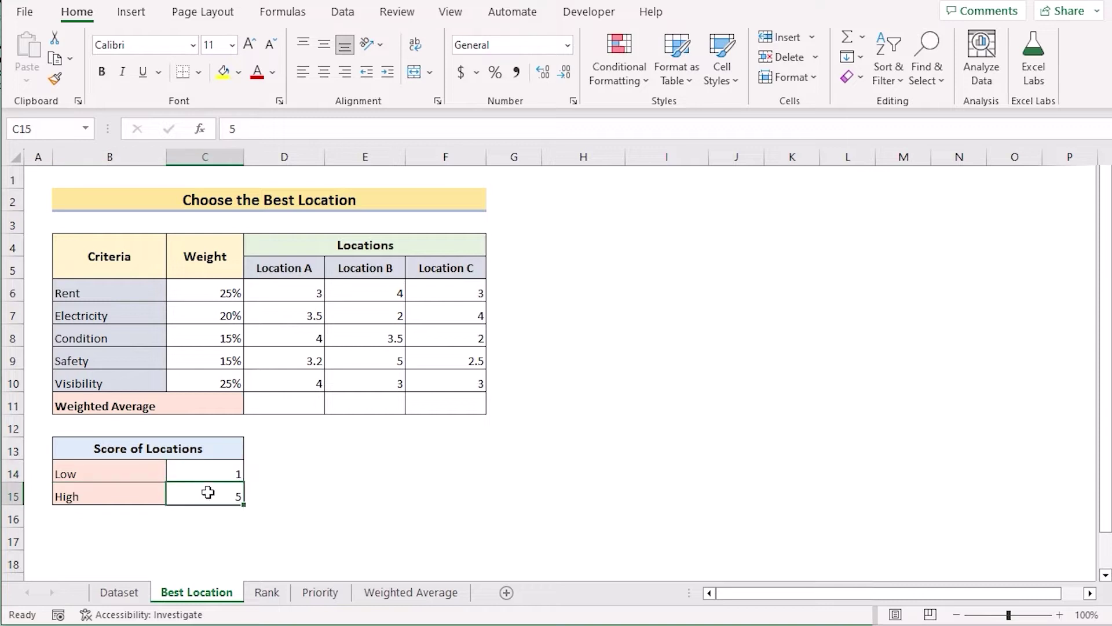
- Start Location A's weighted average formula in D11 with =SUMPRODUCT(D6:D10,$C$6:$C$10), keeping the weight range absolute
left_click(270, 403)
double_click(274, 401)
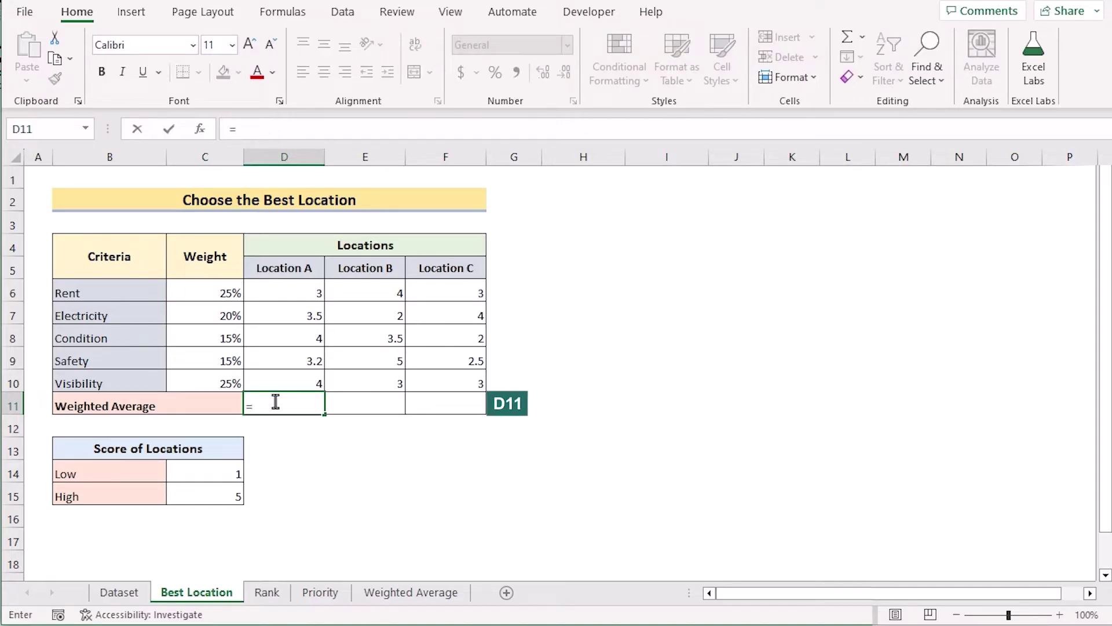
type("=SUMPROD")
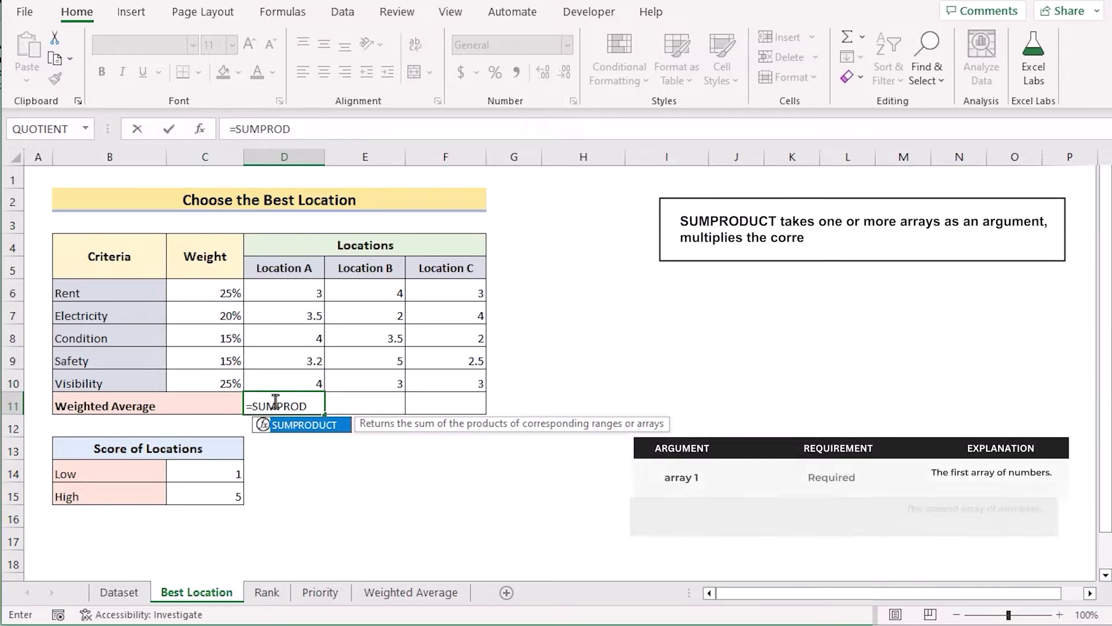
type("UCT")
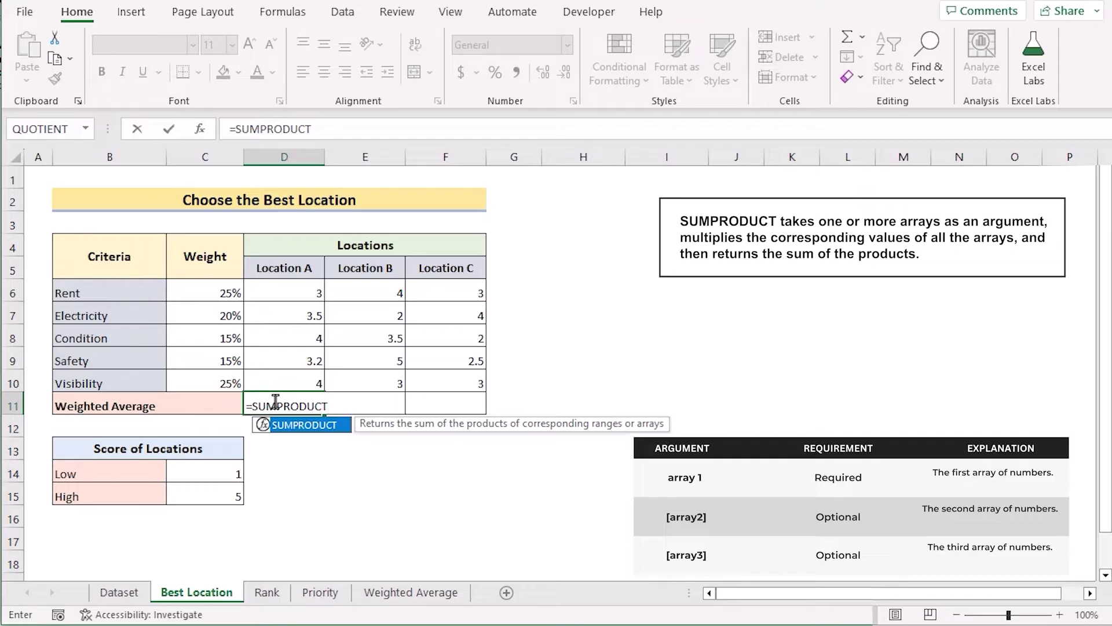
type("(")
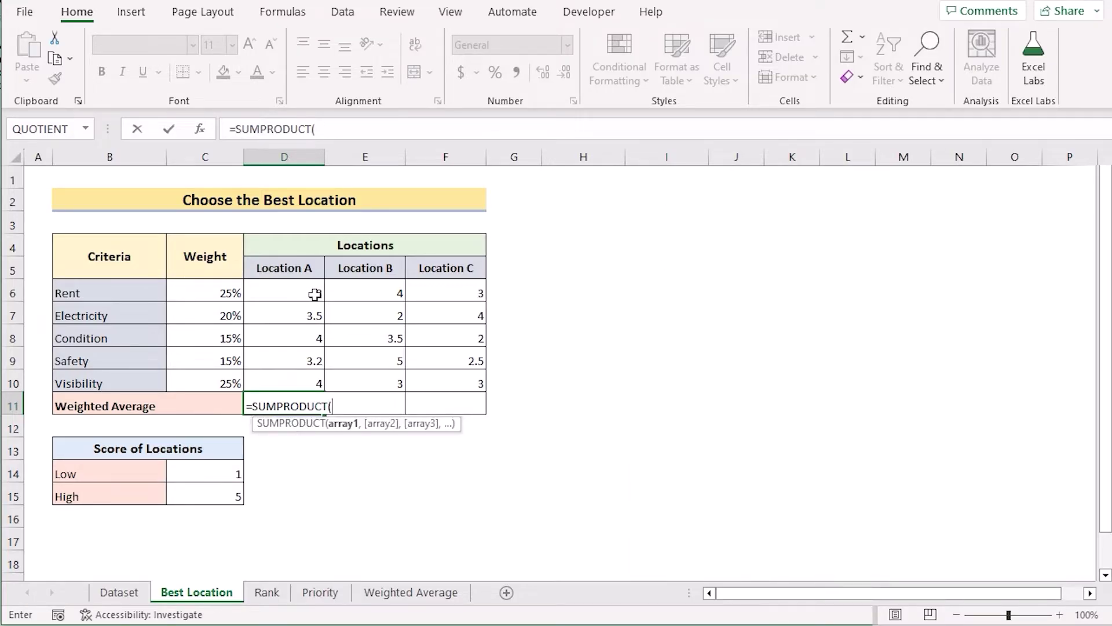
left_click_drag(306, 290, 295, 381)
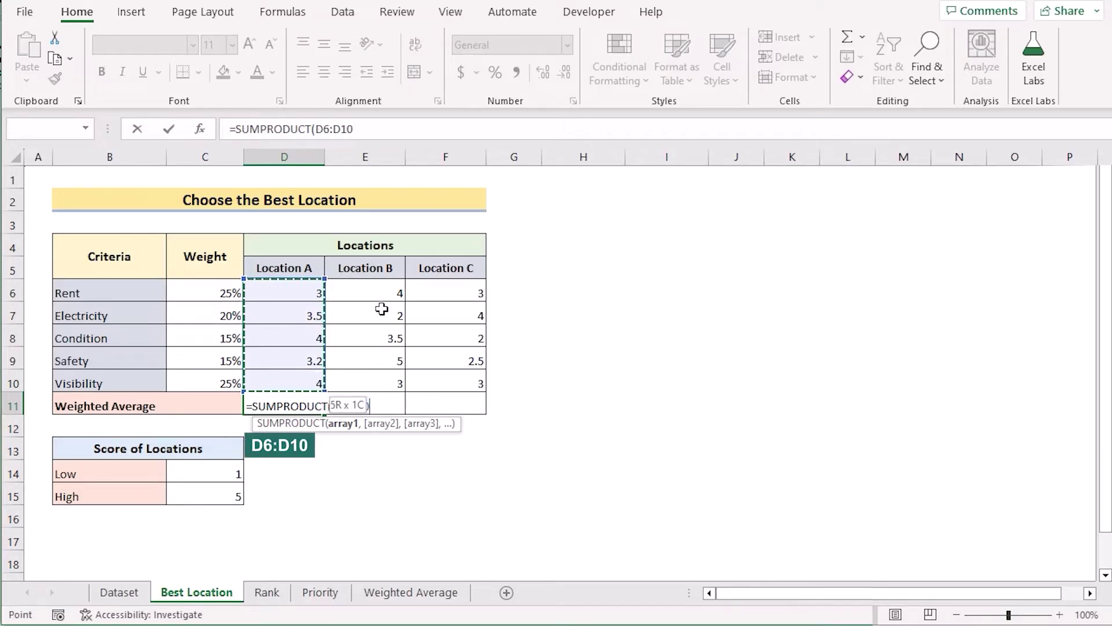
type(",")
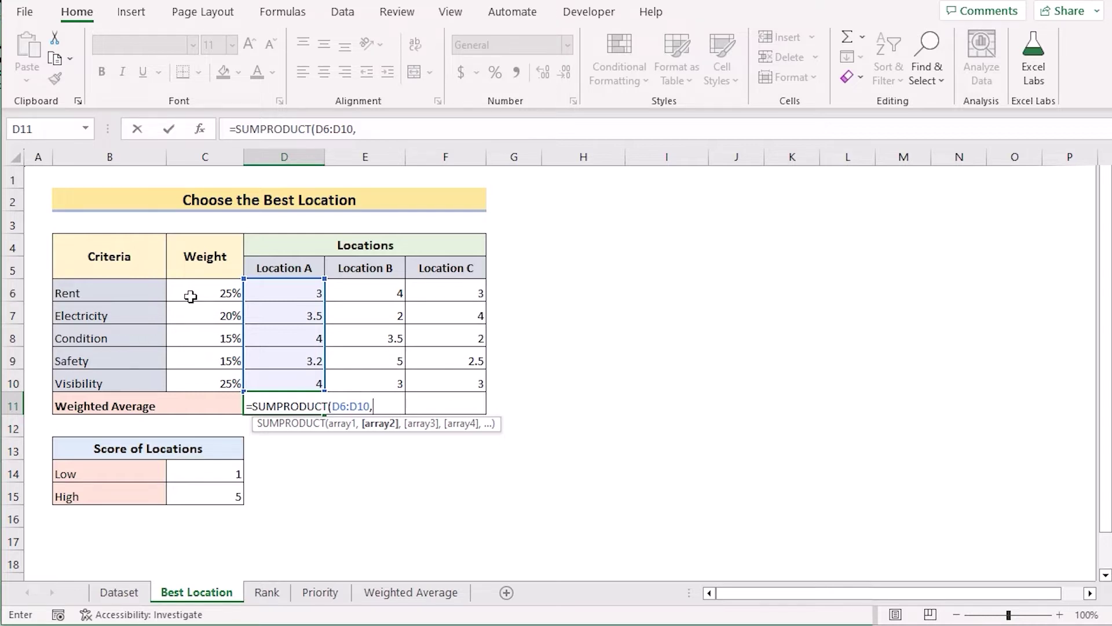
left_click_drag(190, 296, 190, 380)
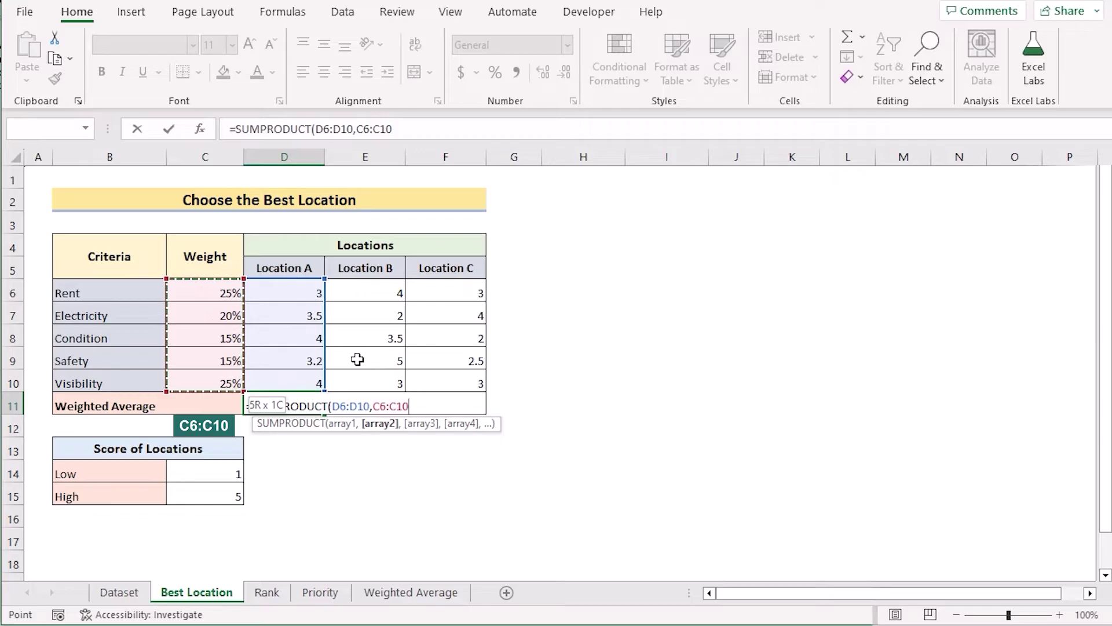
key("F4")
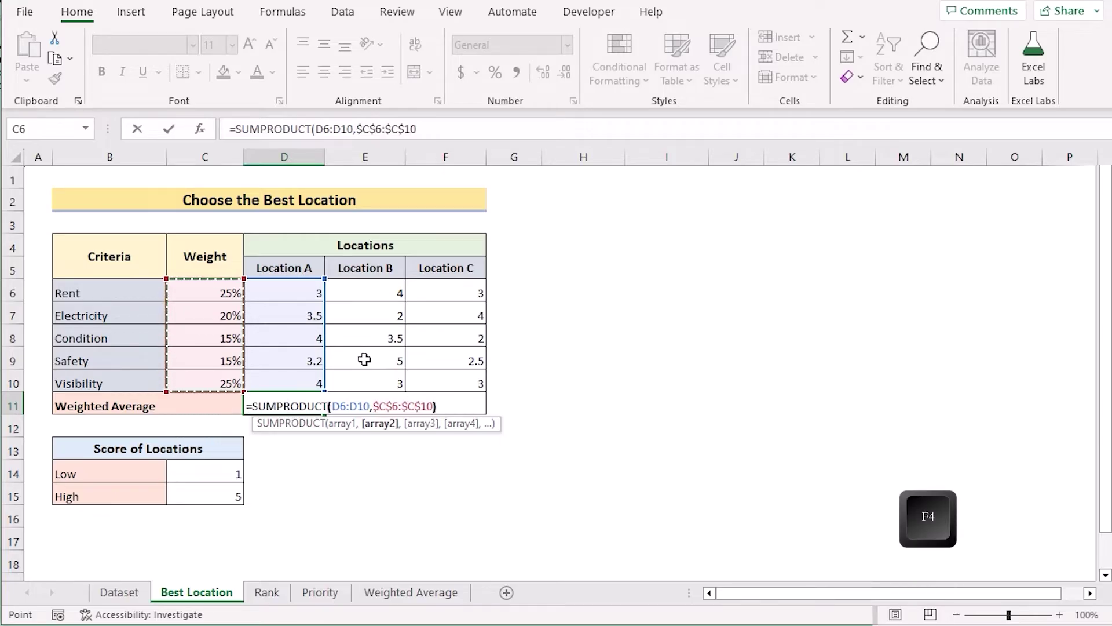
type(")")
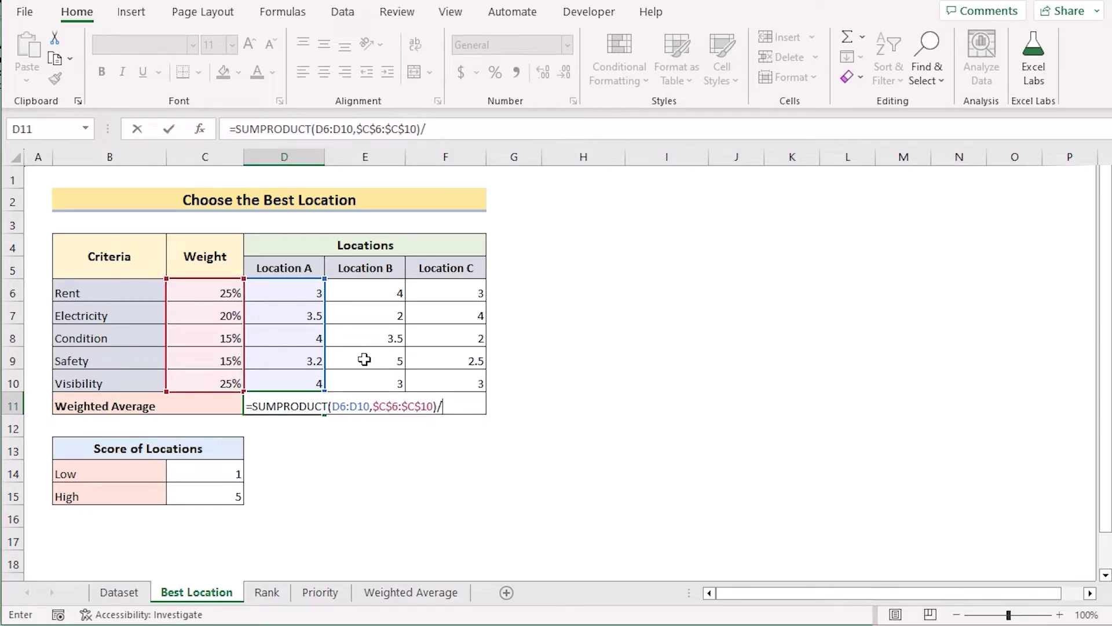
- Complete the D11 formula by dividing the SUMPRODUCT by SUM($C$6:$C$10), and enter it
type("/SUM")
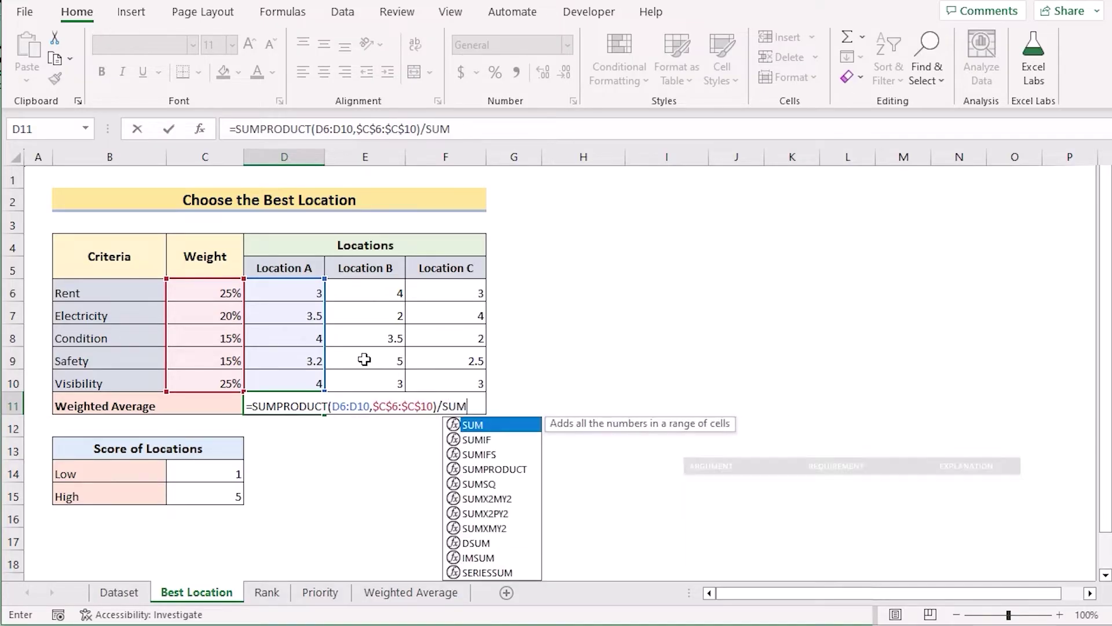
type("(")
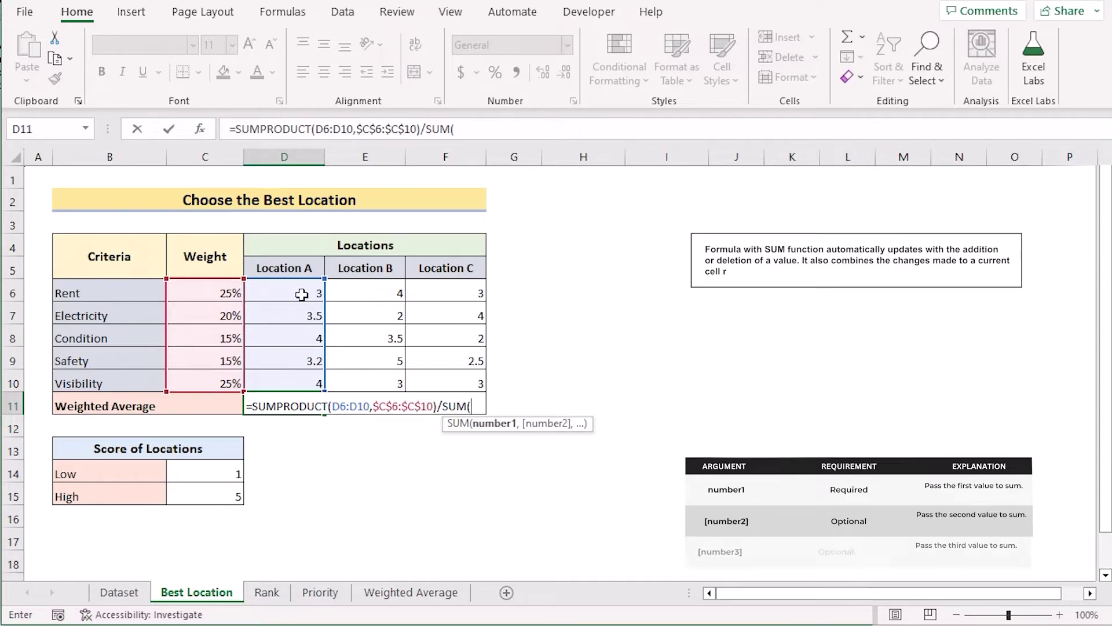
left_click_drag(215, 288, 238, 361)
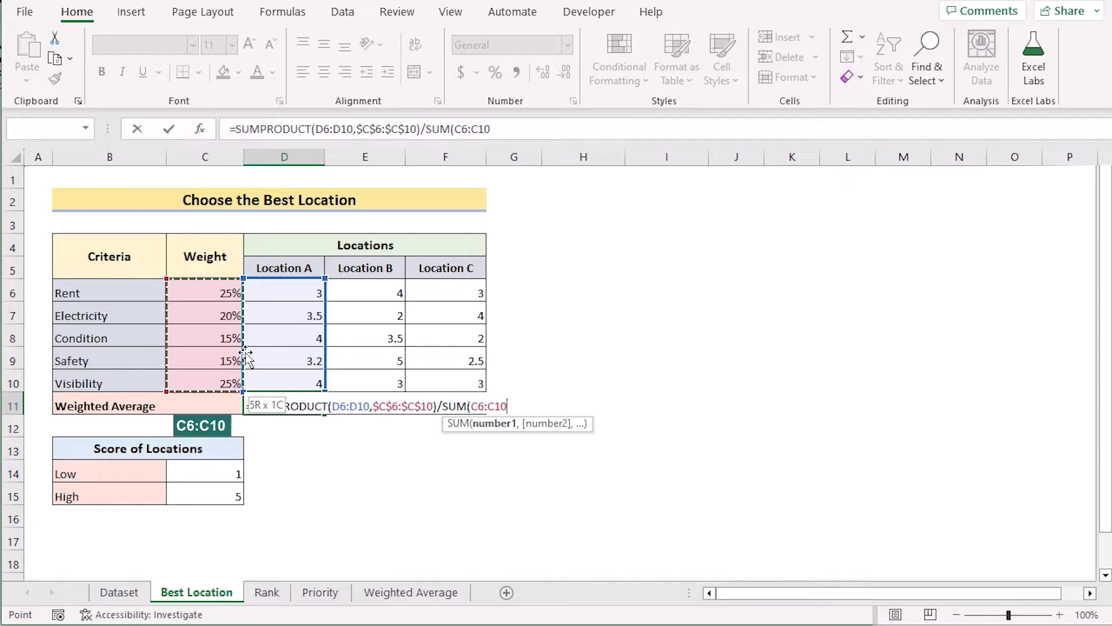
key("F4")
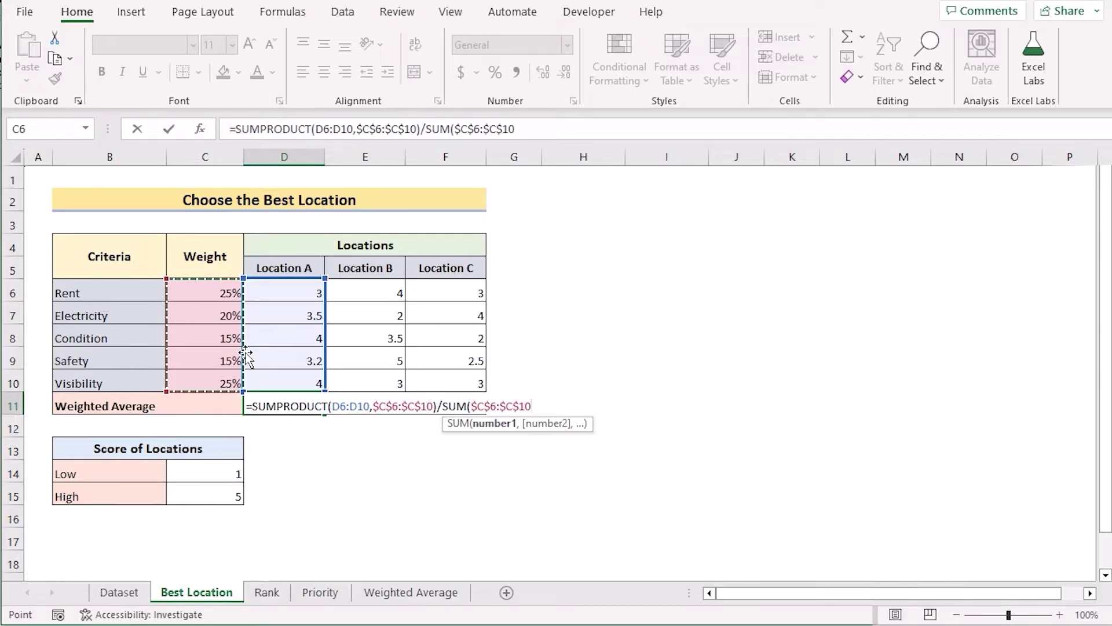
key("Return")
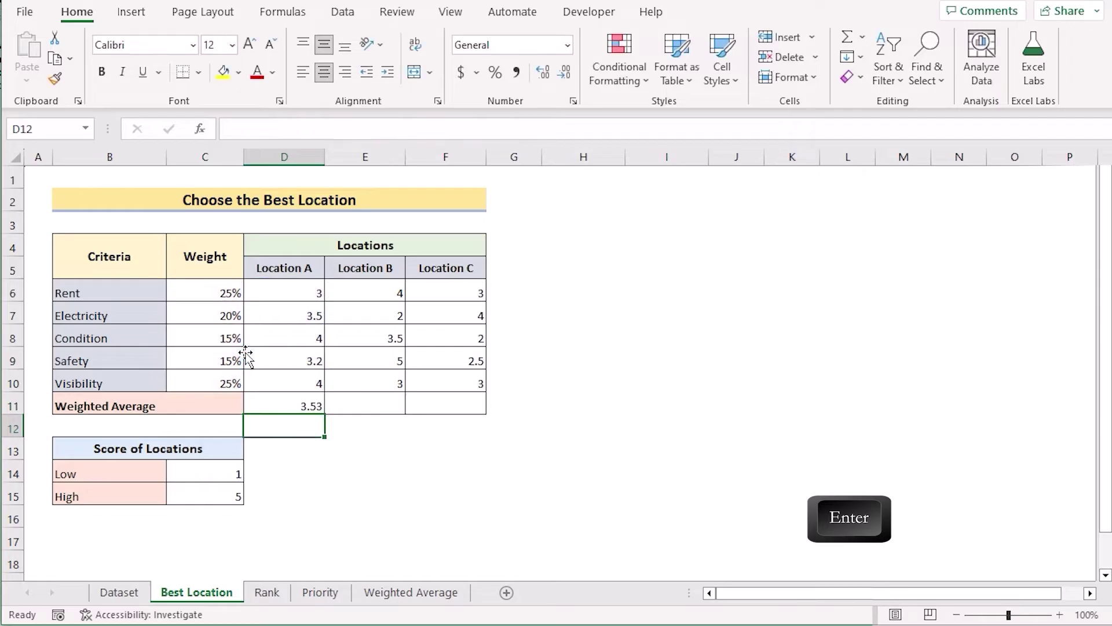
- Fill the weighted average formula from D11 across to F11 and compare the results of the three locations
left_click(269, 401)
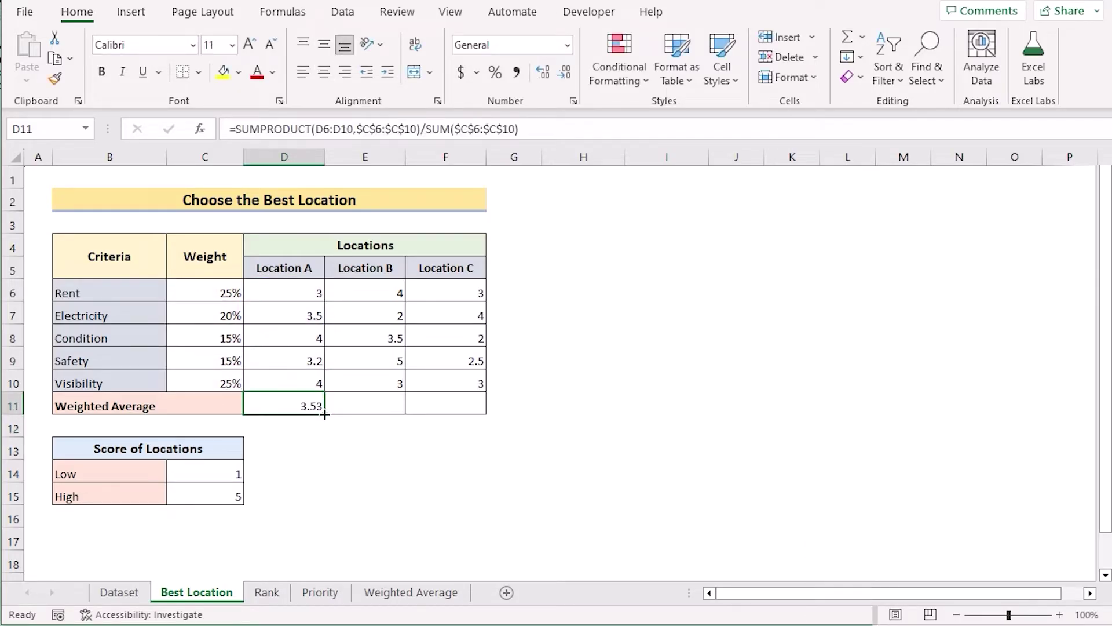
left_click_drag(326, 415, 453, 412)
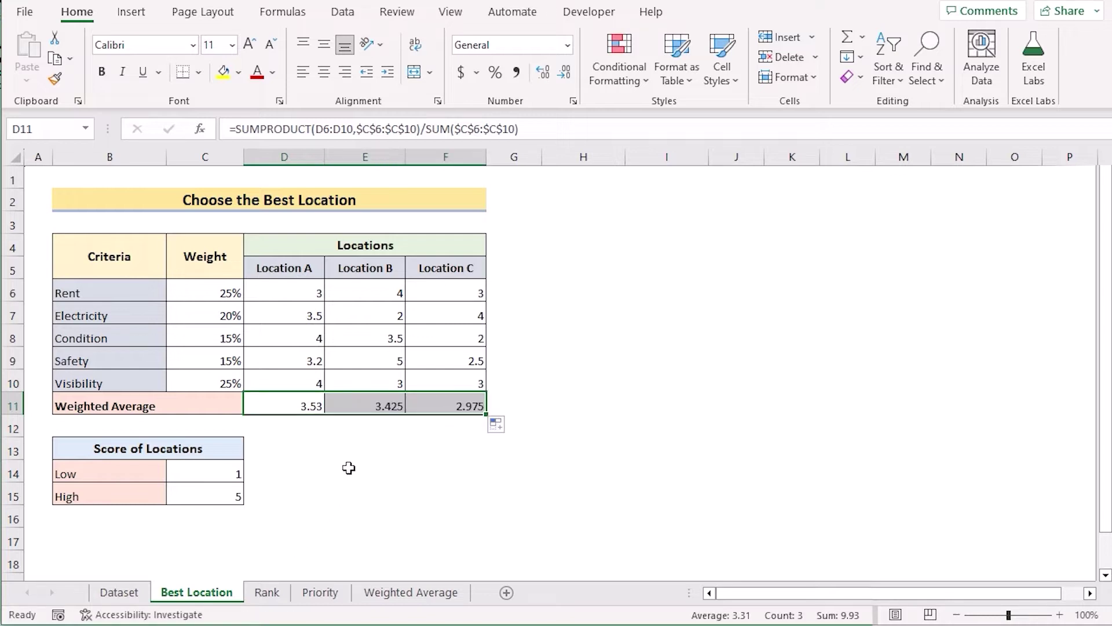
left_click(267, 405)
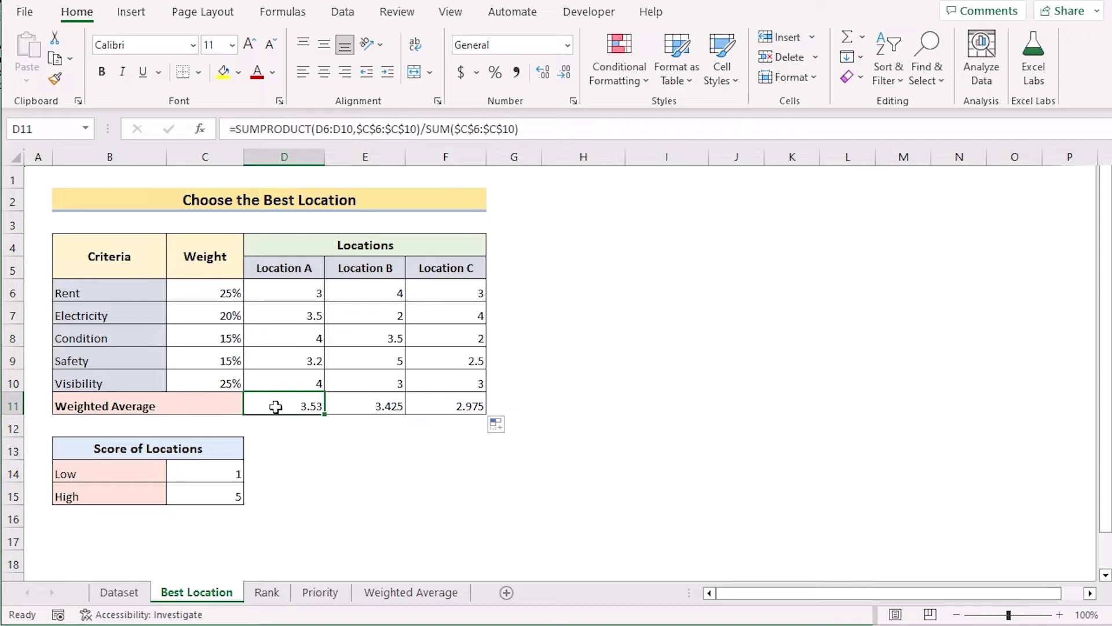
left_click(357, 406)
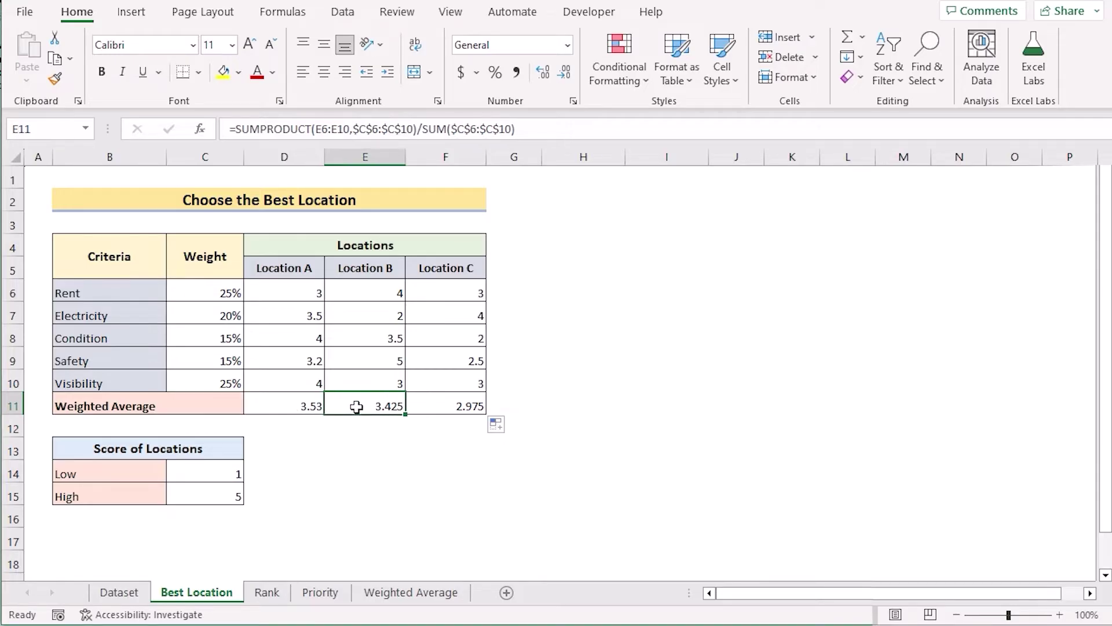
left_click(436, 406)
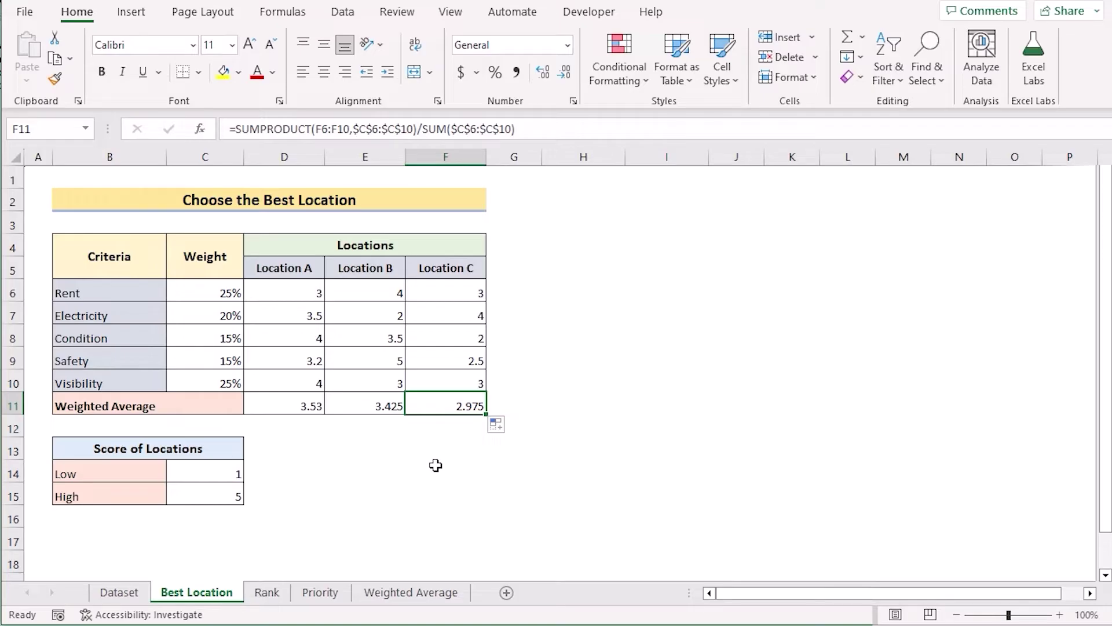
left_click(274, 400, "shift")
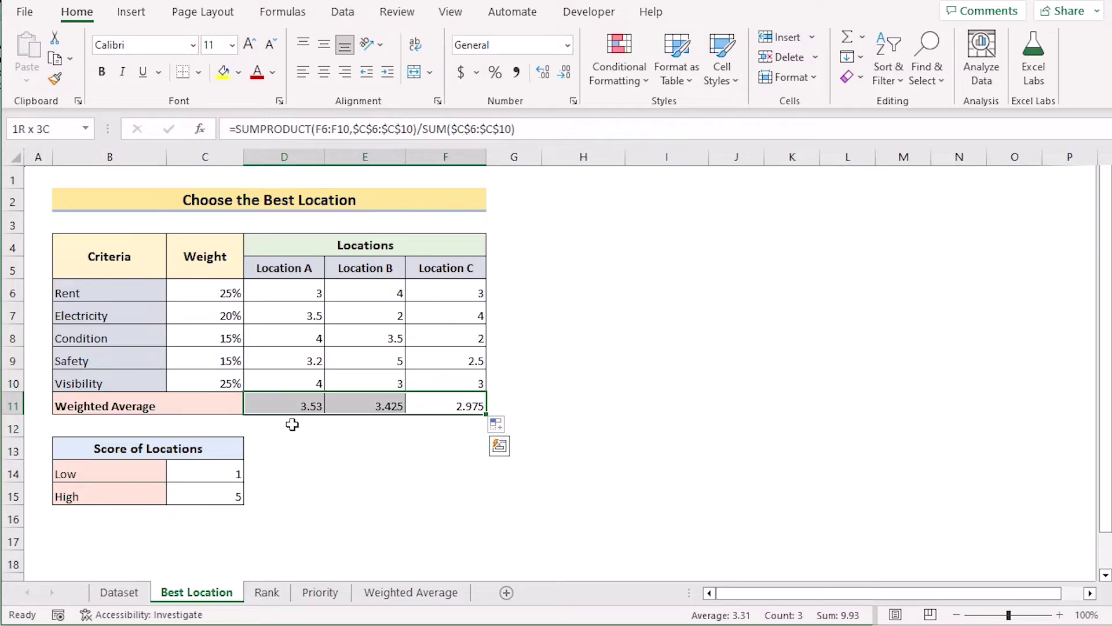
left_click(278, 404)
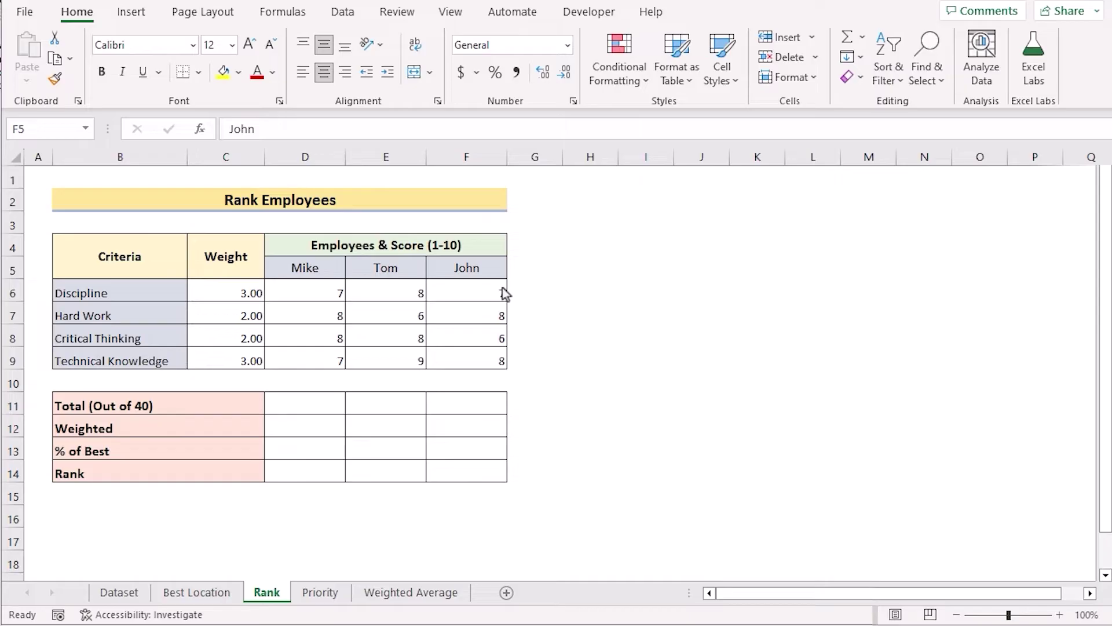
- Examine the Criteria, Weight, and Employees & Score columns in the Rank Employees table
left_click(154, 266)
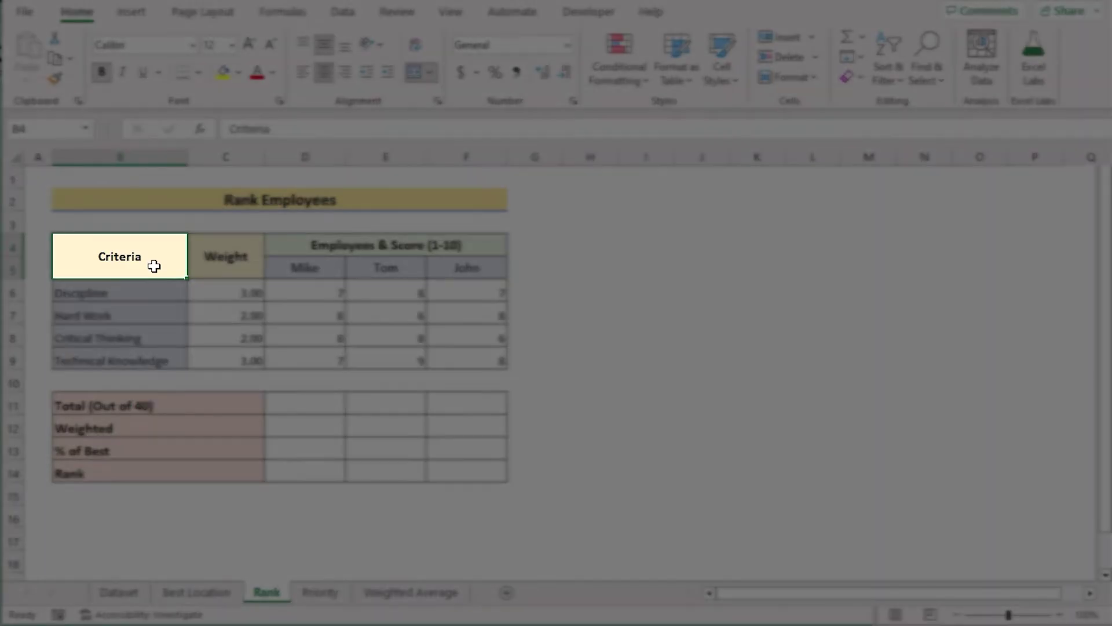
left_click(235, 266)
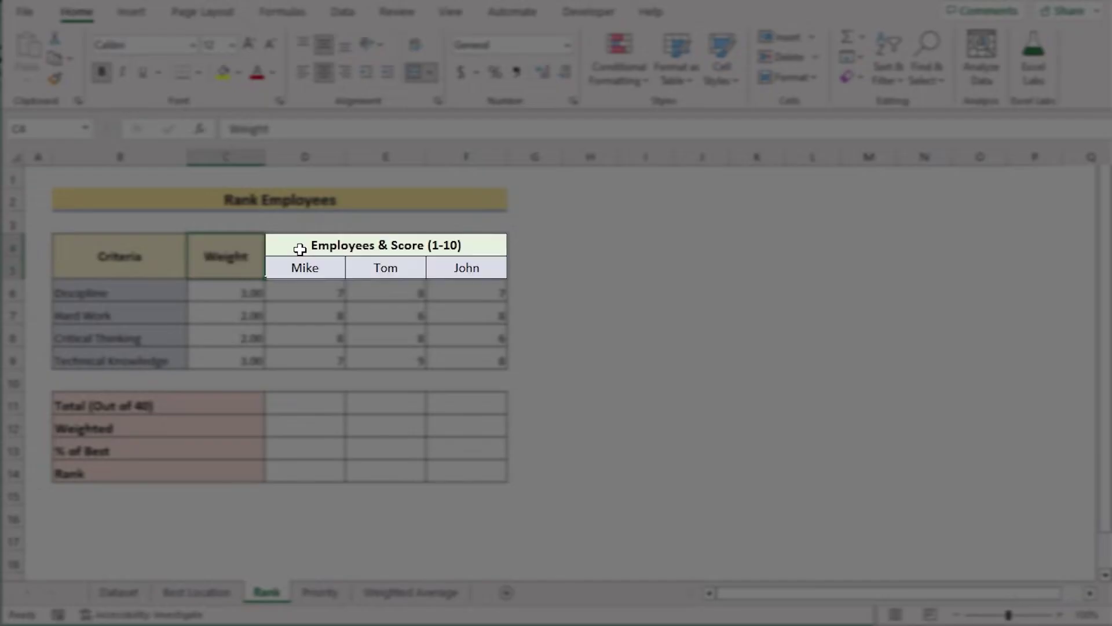
left_click(329, 273)
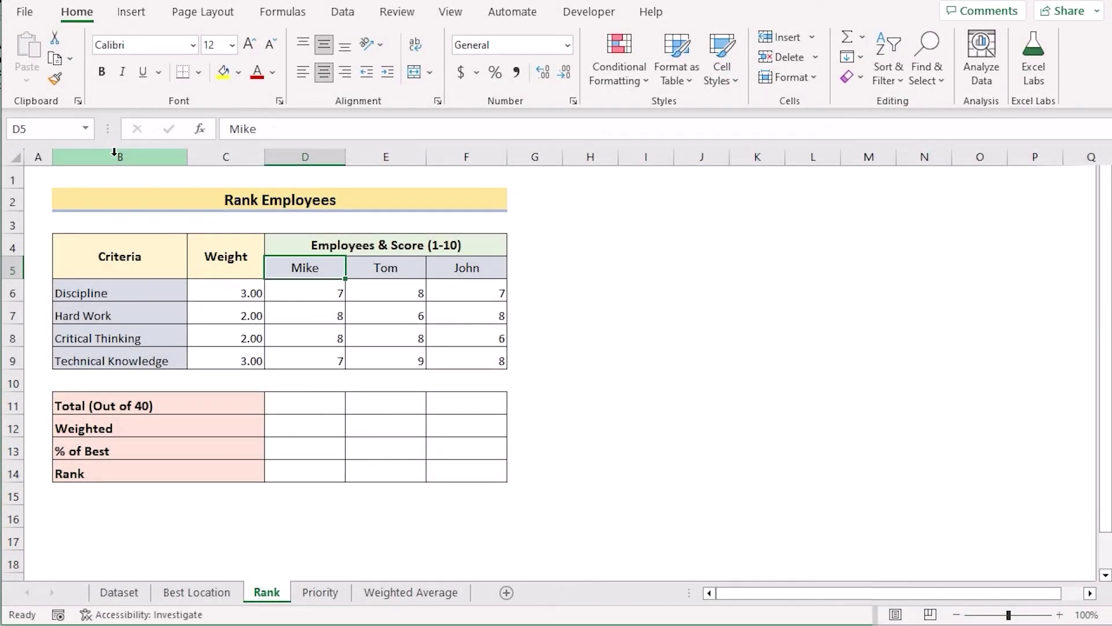
left_click(114, 156)
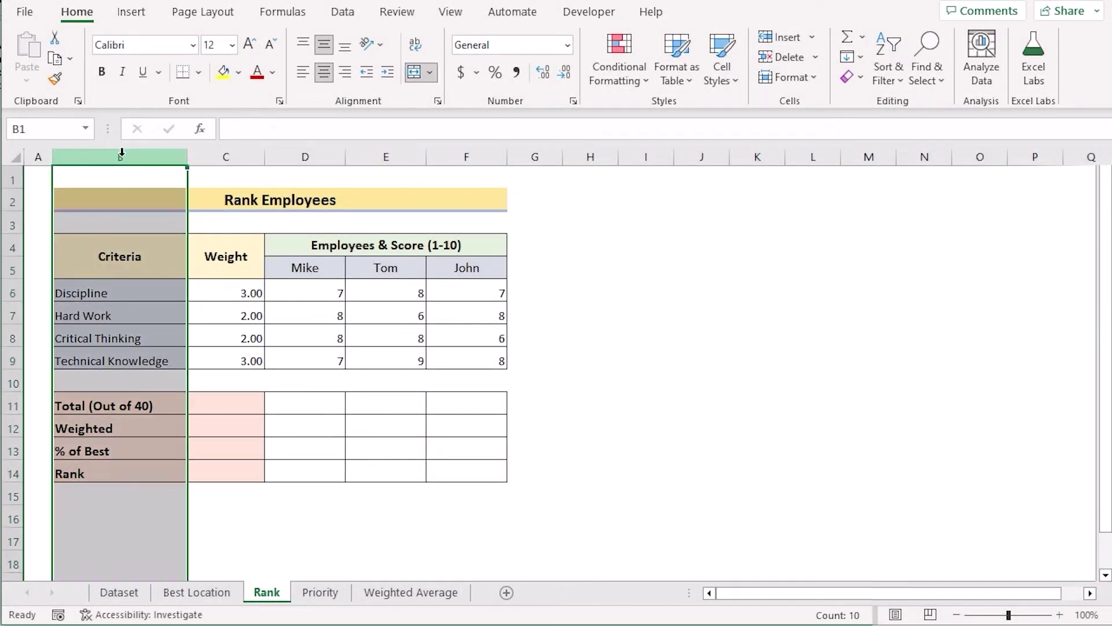
left_click(226, 157)
left_click(305, 156)
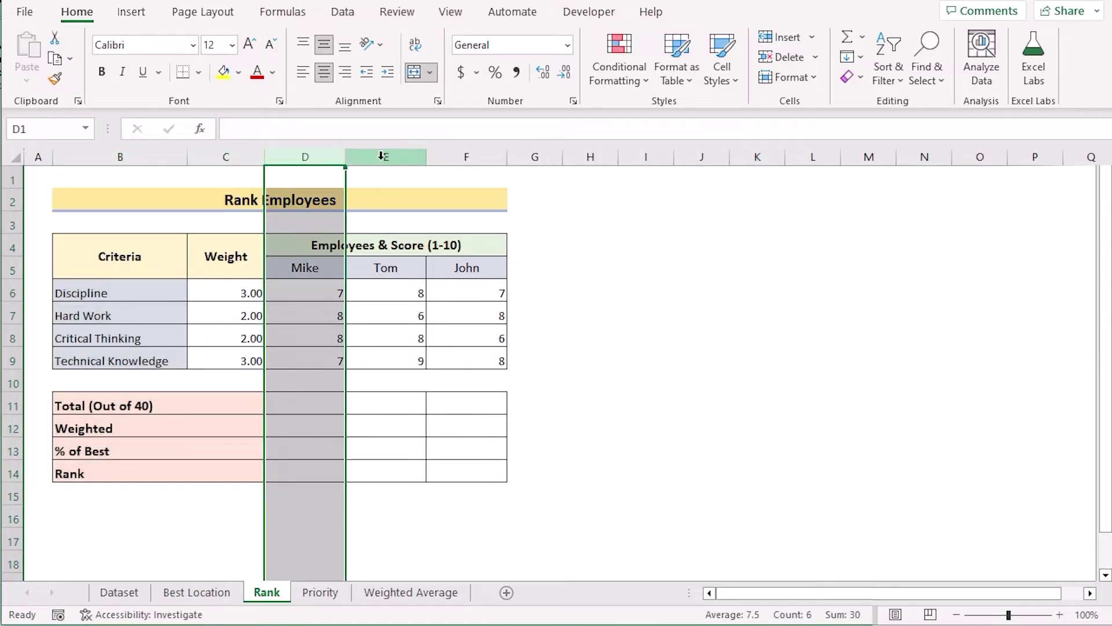
left_click(385, 156)
left_click(467, 157)
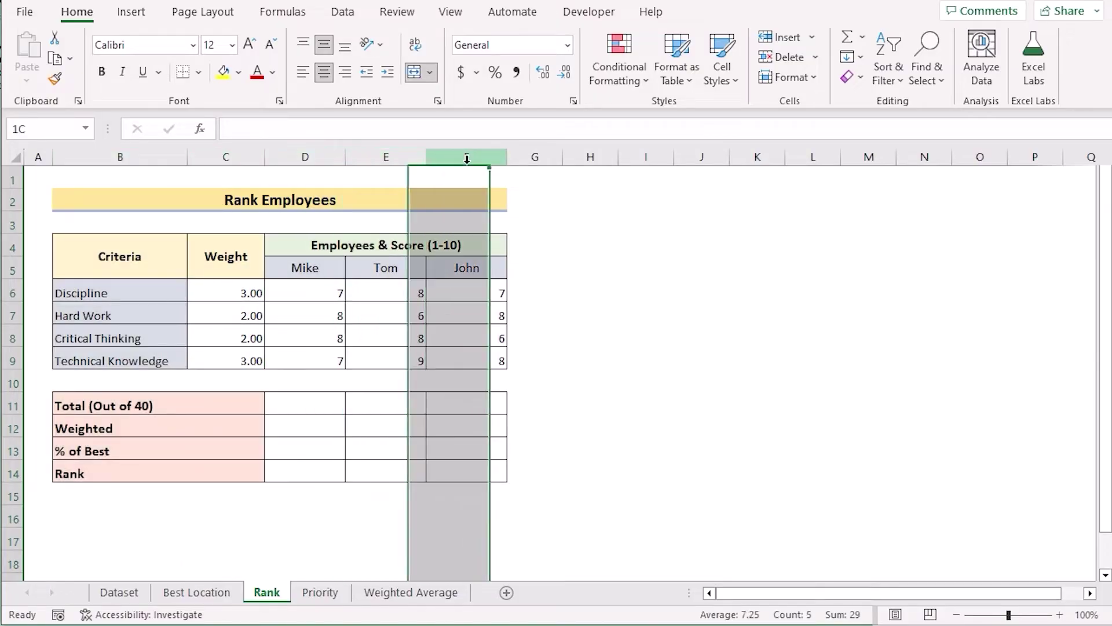
- Review the summary rows Total (Out of 40), Weighted, % of Best and Rank below the employee scores
left_click(151, 404)
left_click(149, 423)
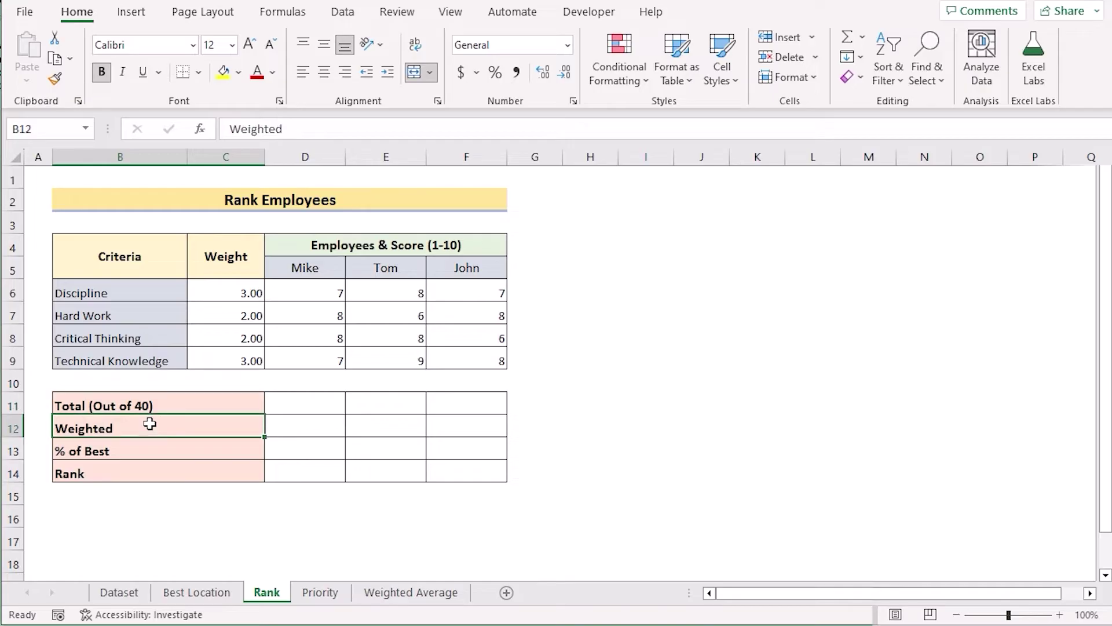
left_click(142, 454)
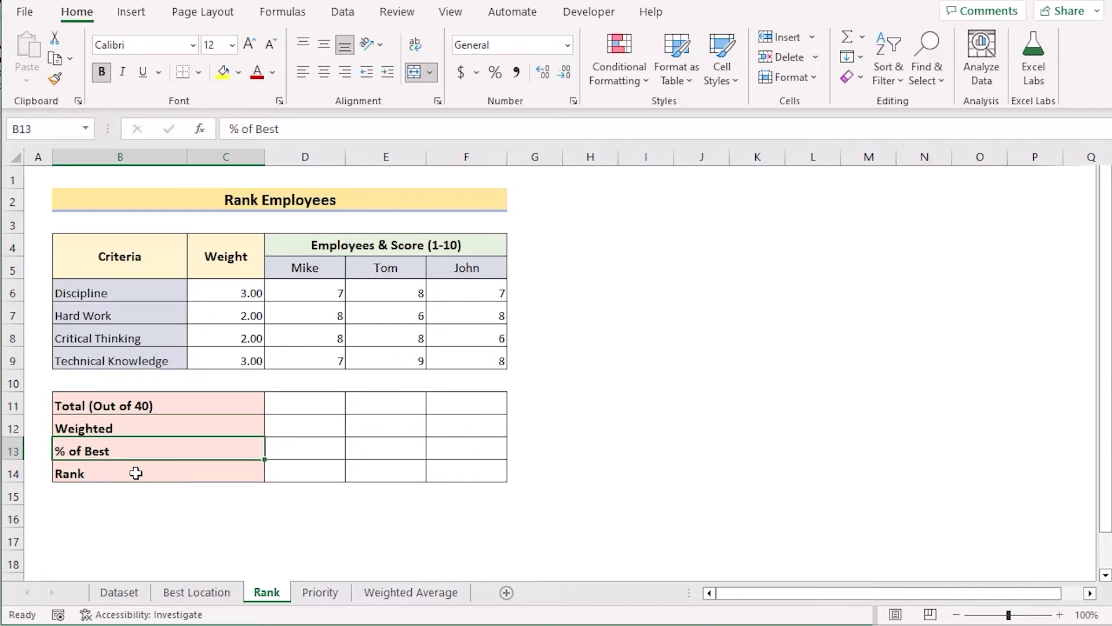
left_click(136, 473)
left_click(152, 406)
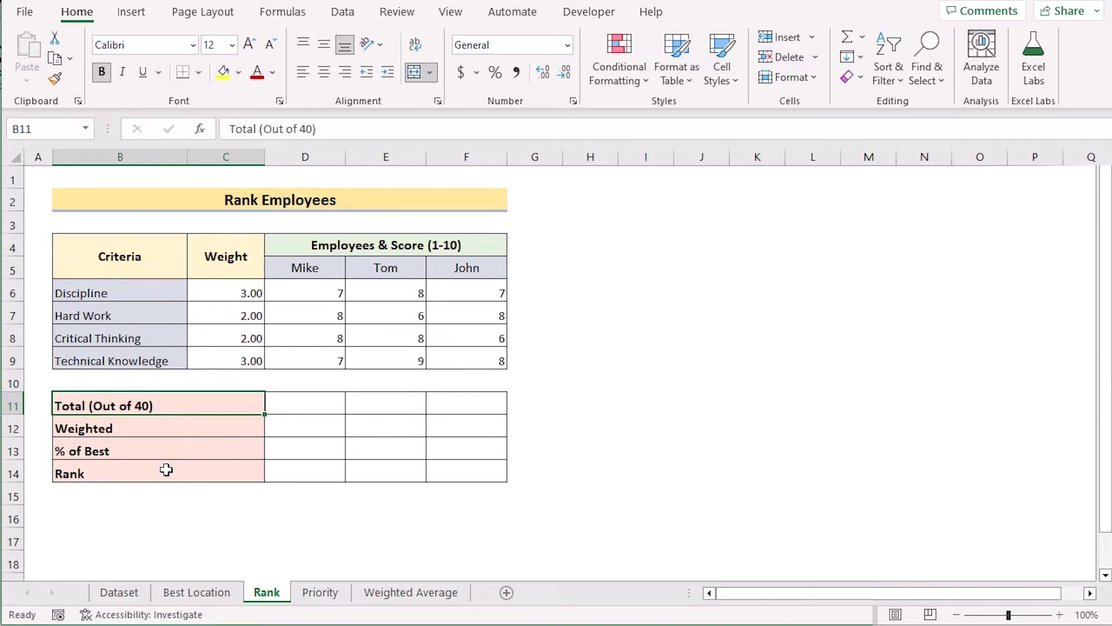
- Total the first employee's scores in D11 with =SUM(D6:D9) and fill the formula across to F11
double_click(284, 410)
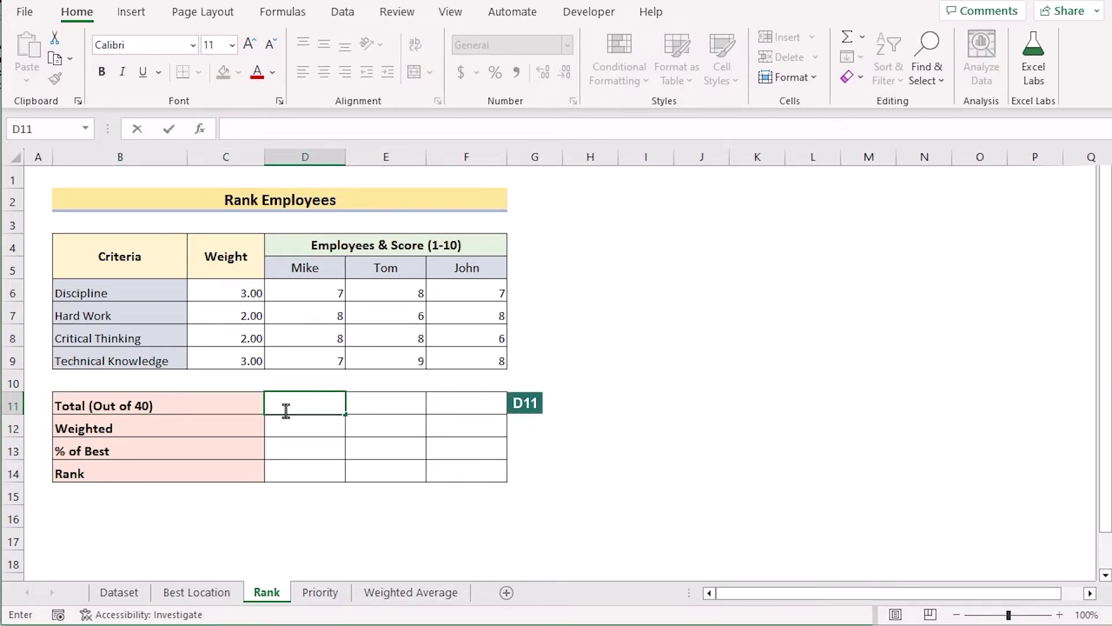
type("=")
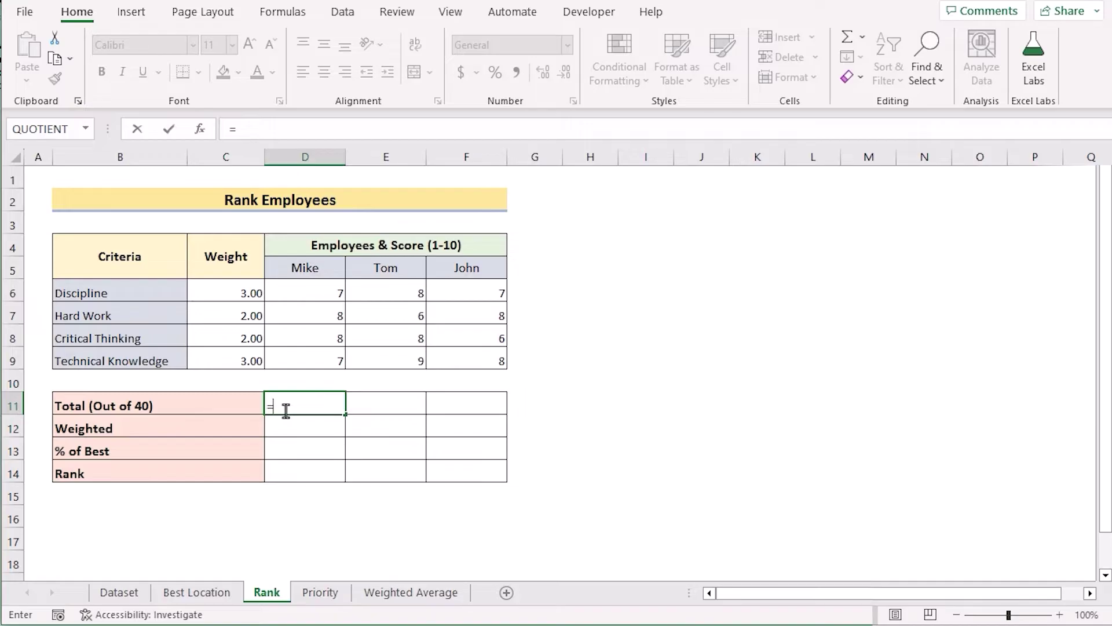
type("SUM(")
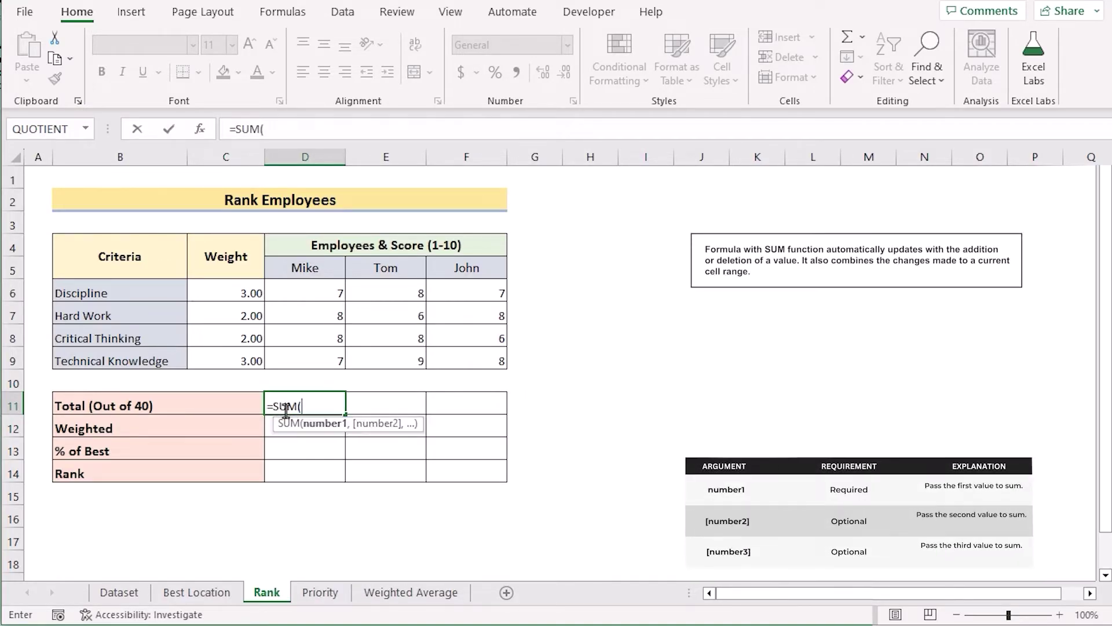
left_click(305, 292)
left_click_drag(314, 344, 315, 359)
type(")")
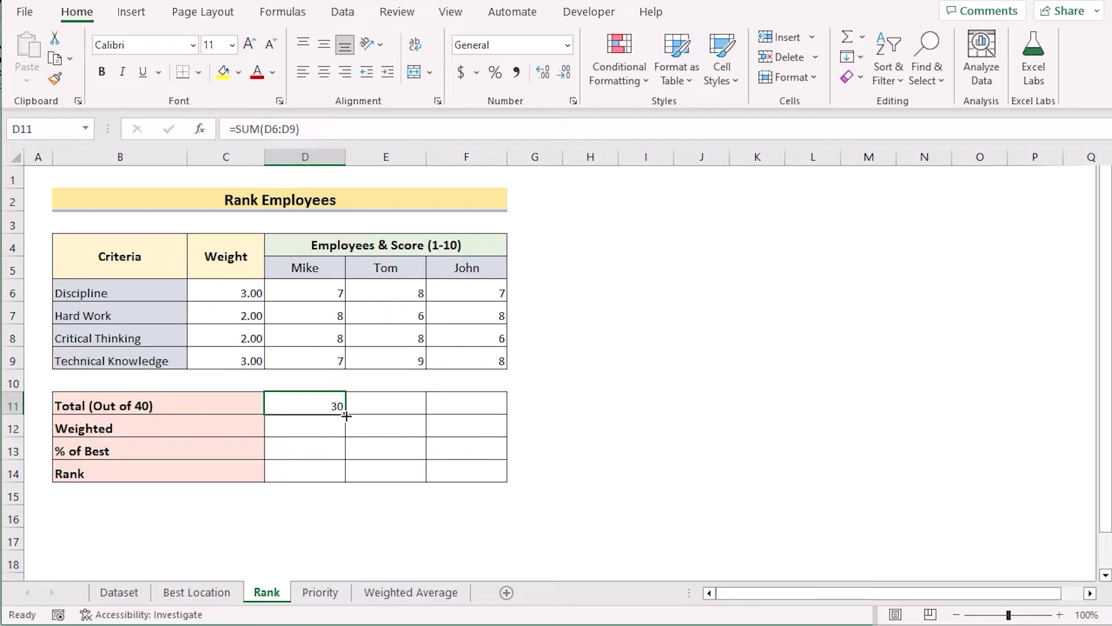
left_click_drag(346, 416, 467, 415)
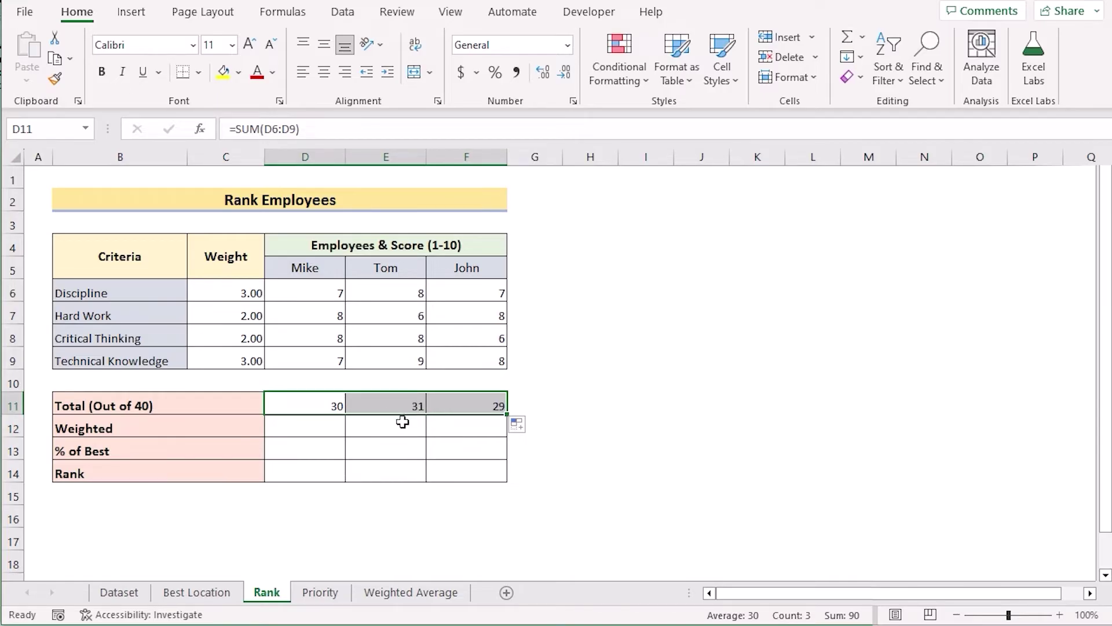
- Start the first employee's Weighted formula in D12 with =SUMPRODUCT(D6:D9, using the score range as the first array
left_click(287, 427)
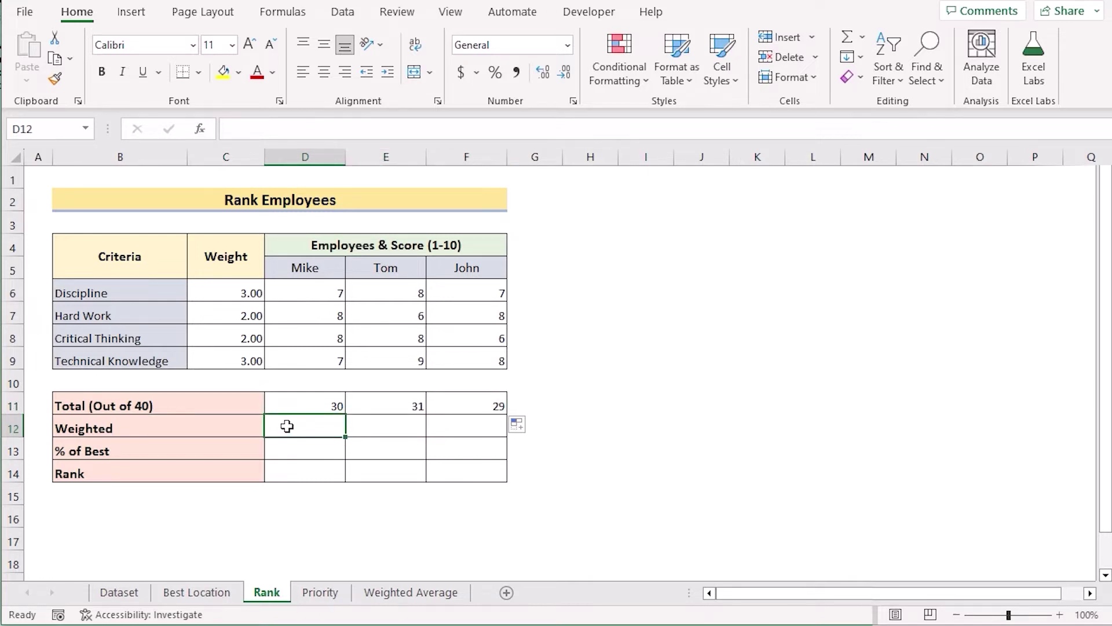
double_click(287, 427)
type("=")
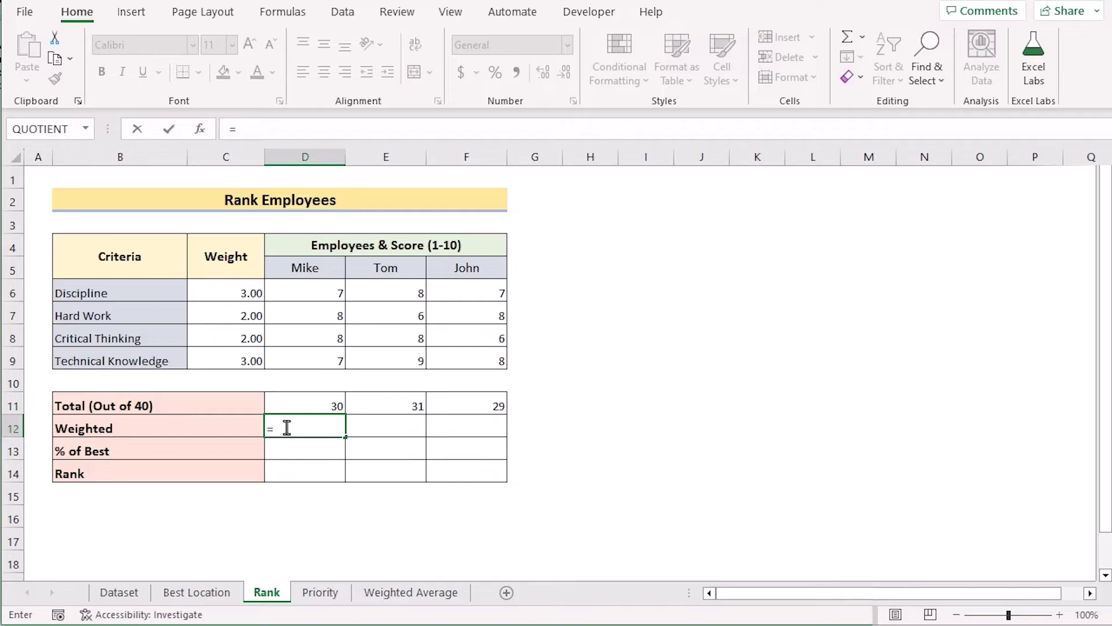
type("SUMPRODUC")
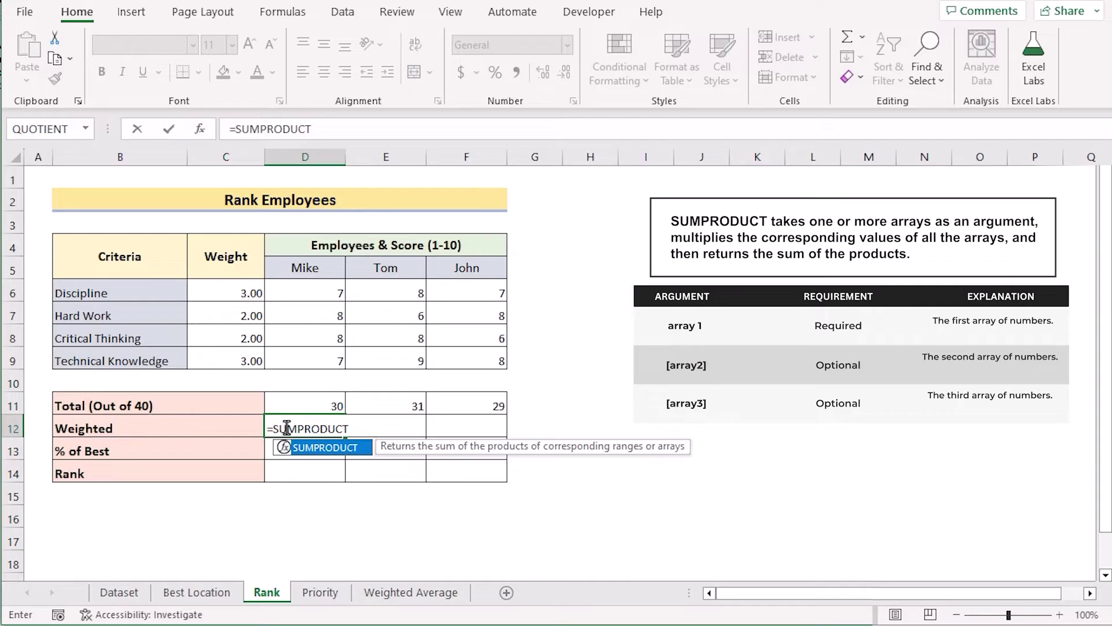
type("T")
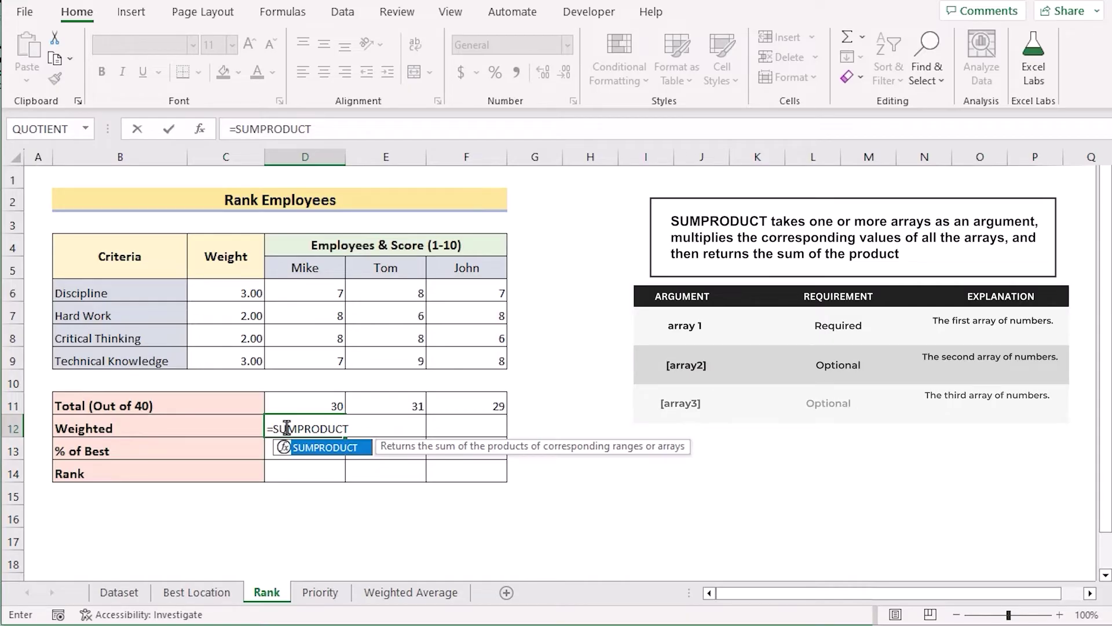
type("(")
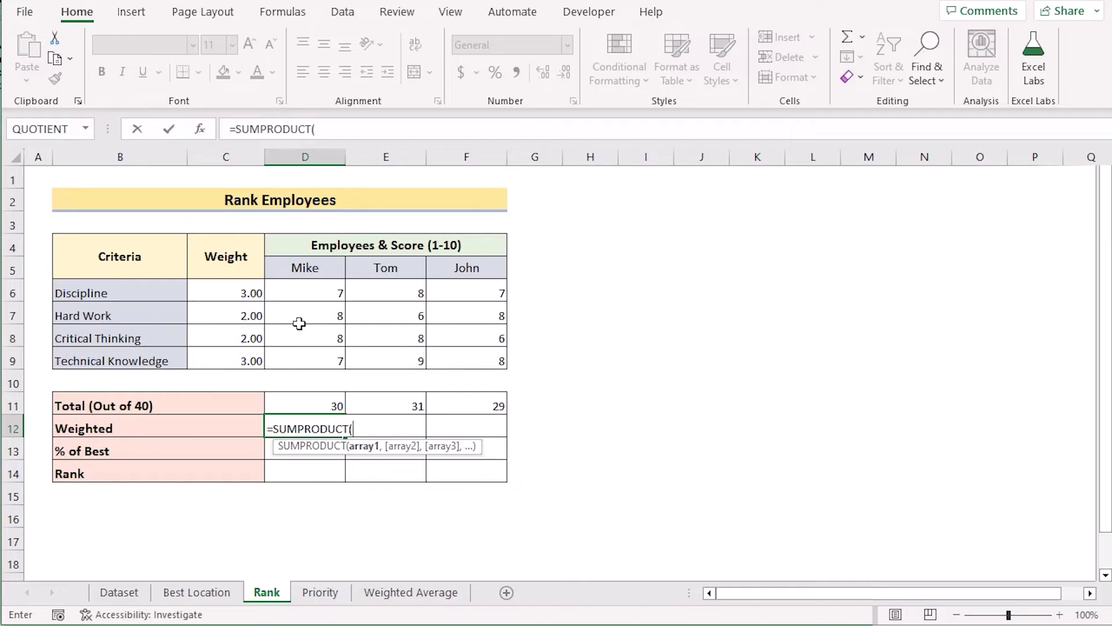
left_click(319, 288)
left_click_drag(319, 287, 310, 362)
type(",")
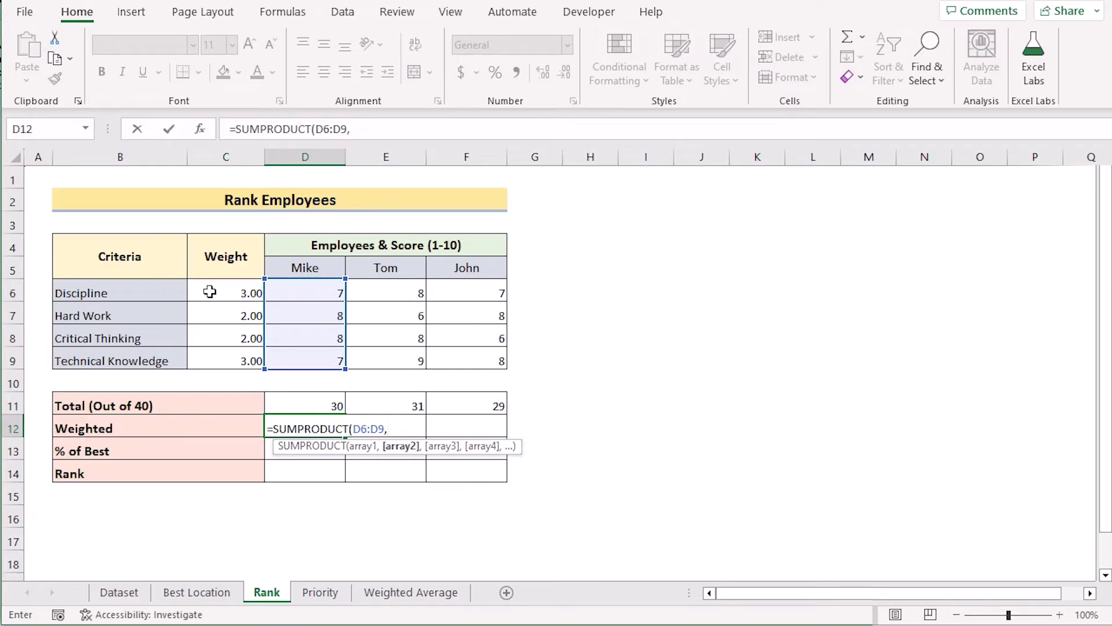
- Complete the D12 formula with the absolute weight range $C$6:$C$9 as second array, and fill it across to F12
left_click_drag(210, 291, 216, 357)
key("F4")
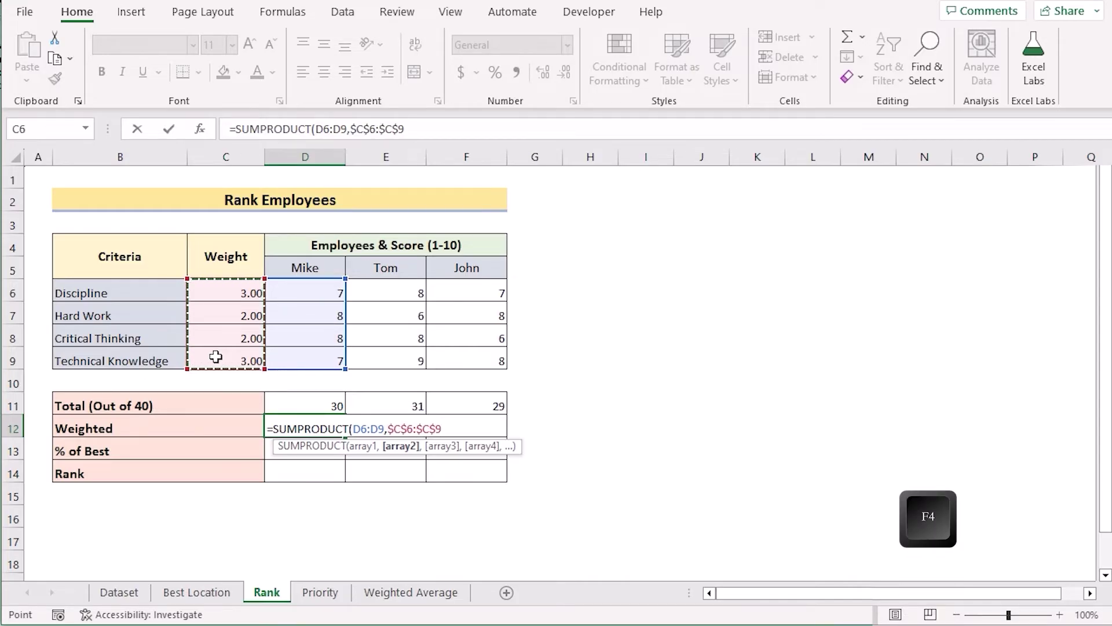
key("Return")
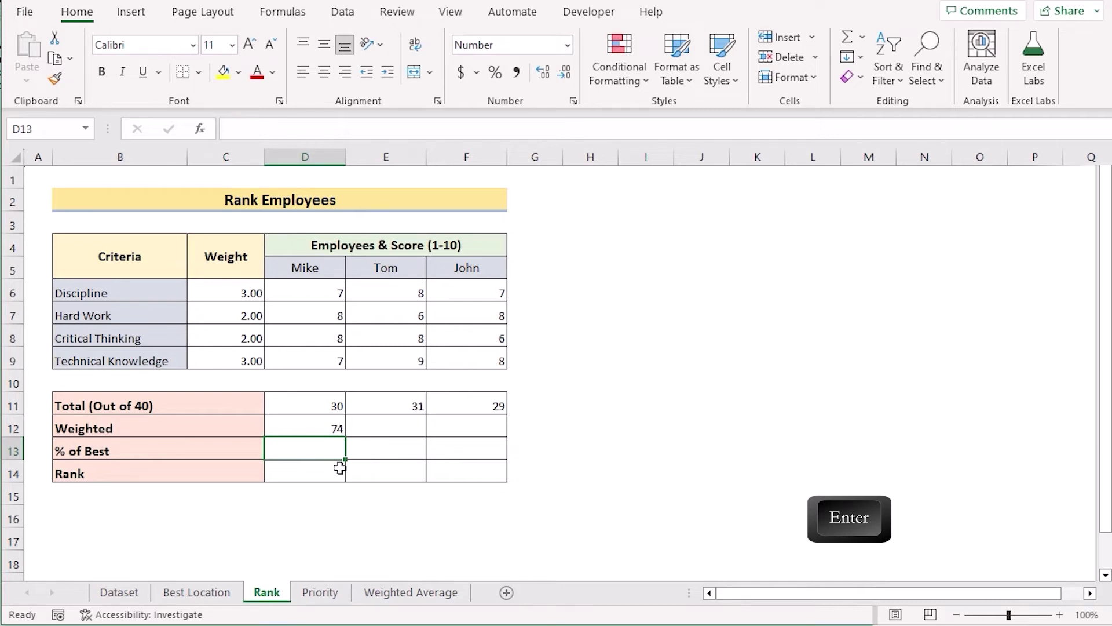
left_click(298, 428)
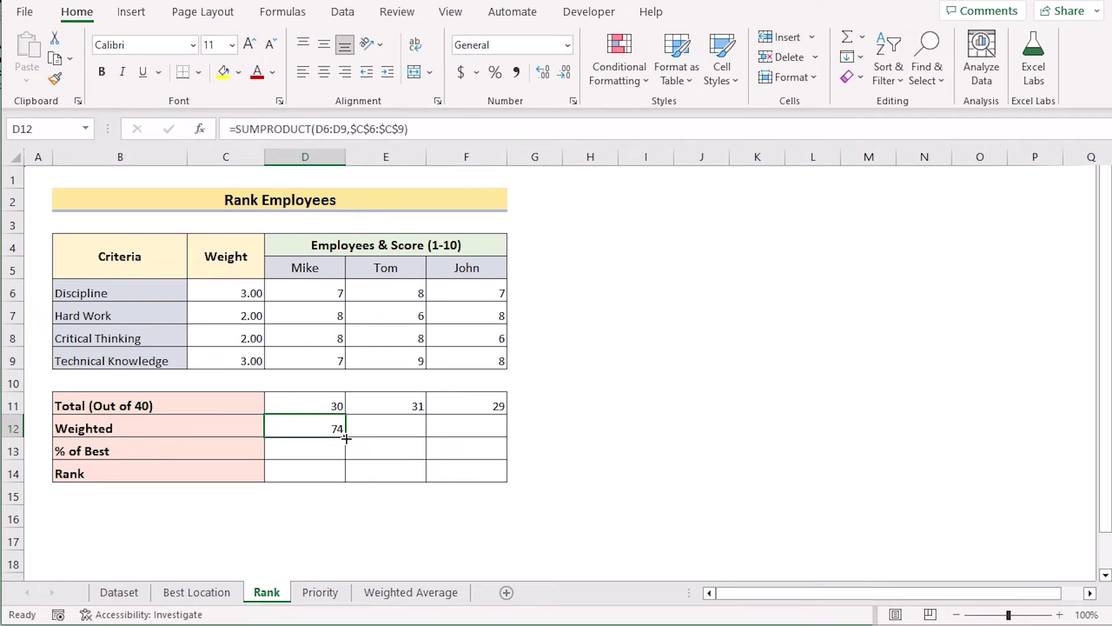
left_click_drag(346, 438, 472, 450)
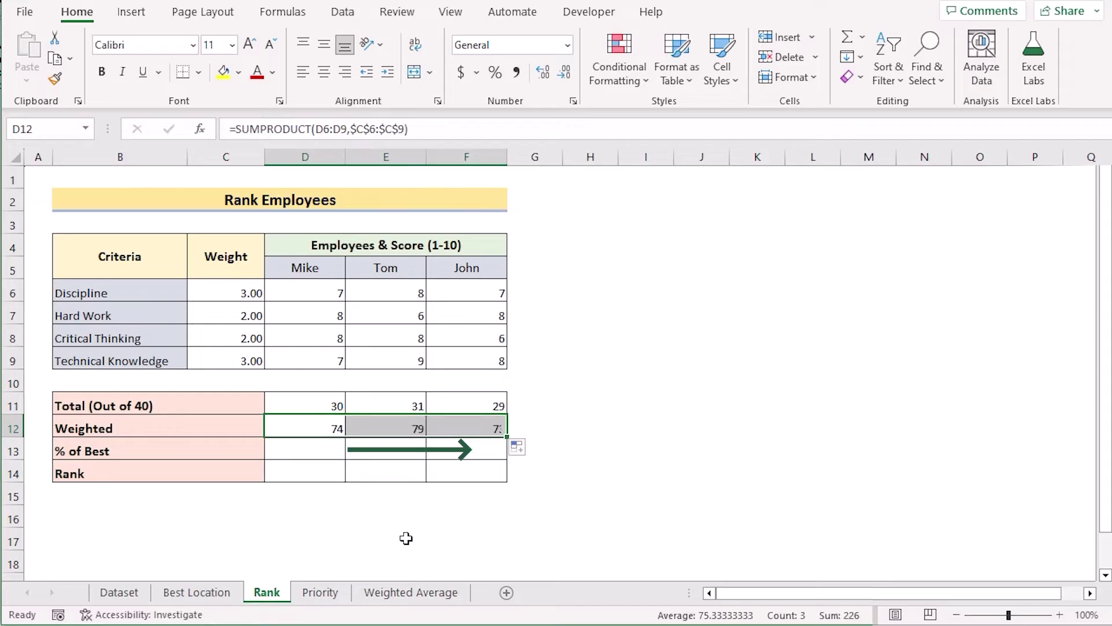
- Calculate the first employee's % of Best in D13 with =D12/MAX($D$12:$F$12), keeping the weighted range absolute
left_click(303, 450)
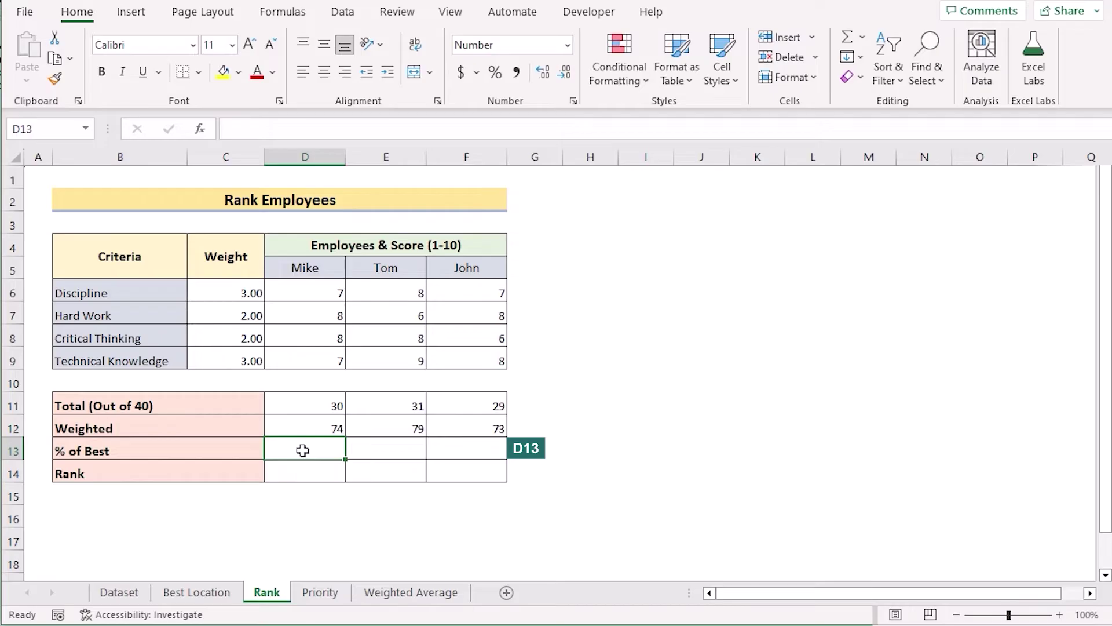
type("=")
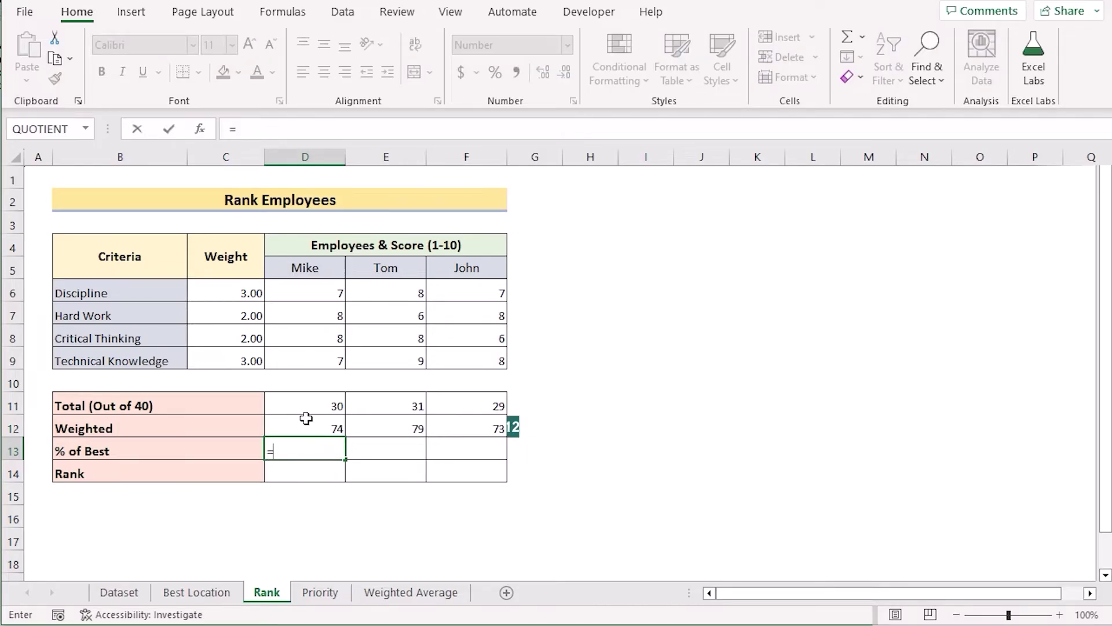
left_click(300, 434)
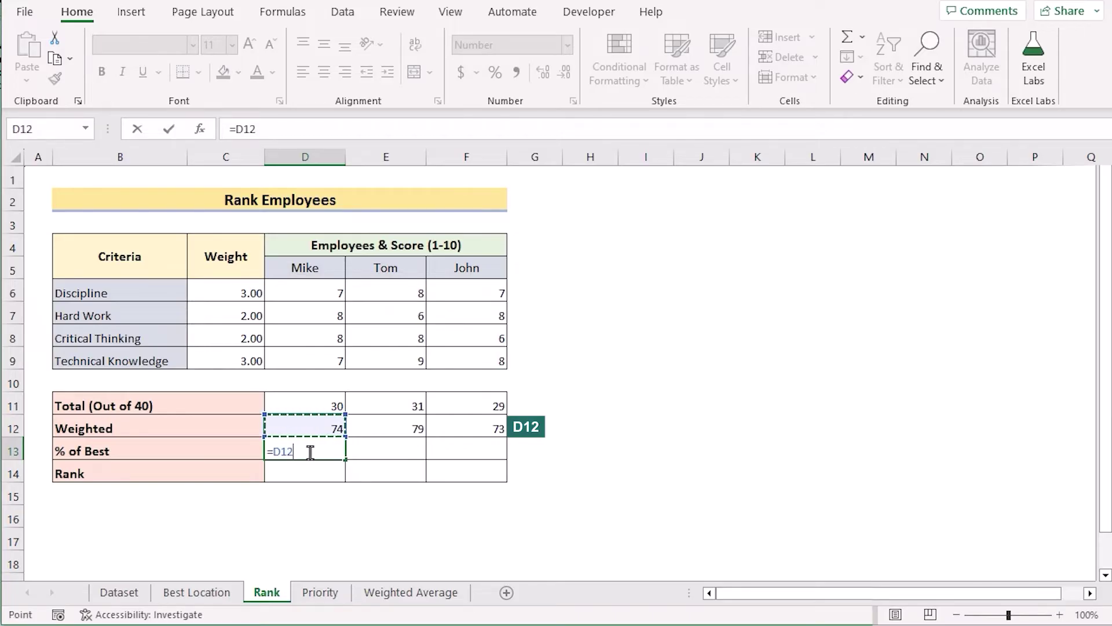
type("/MAX")
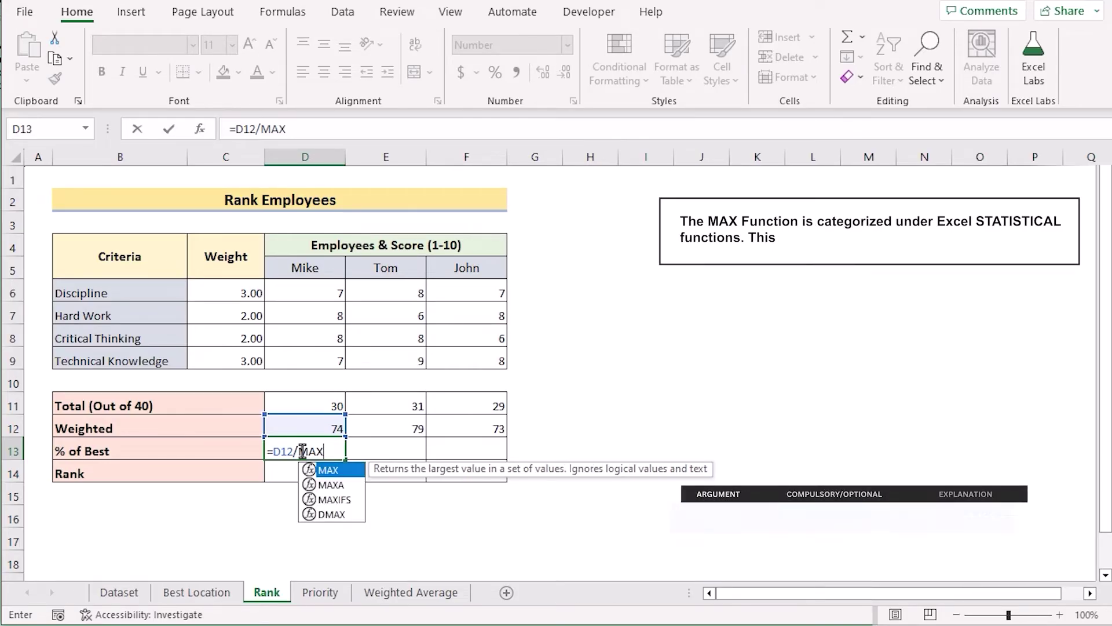
type("(")
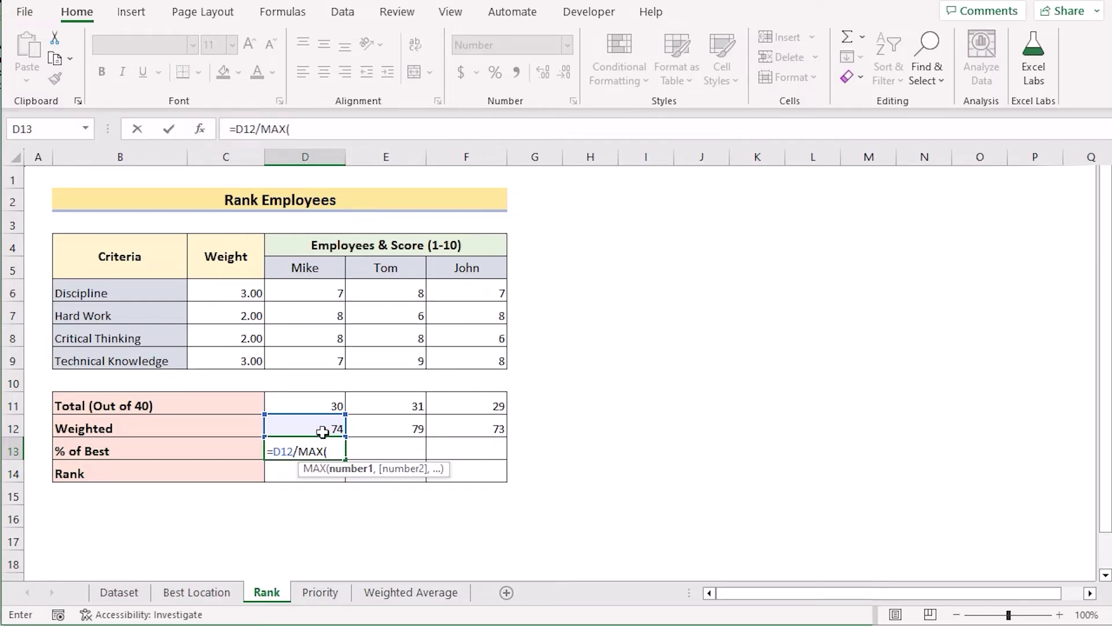
left_click(324, 430)
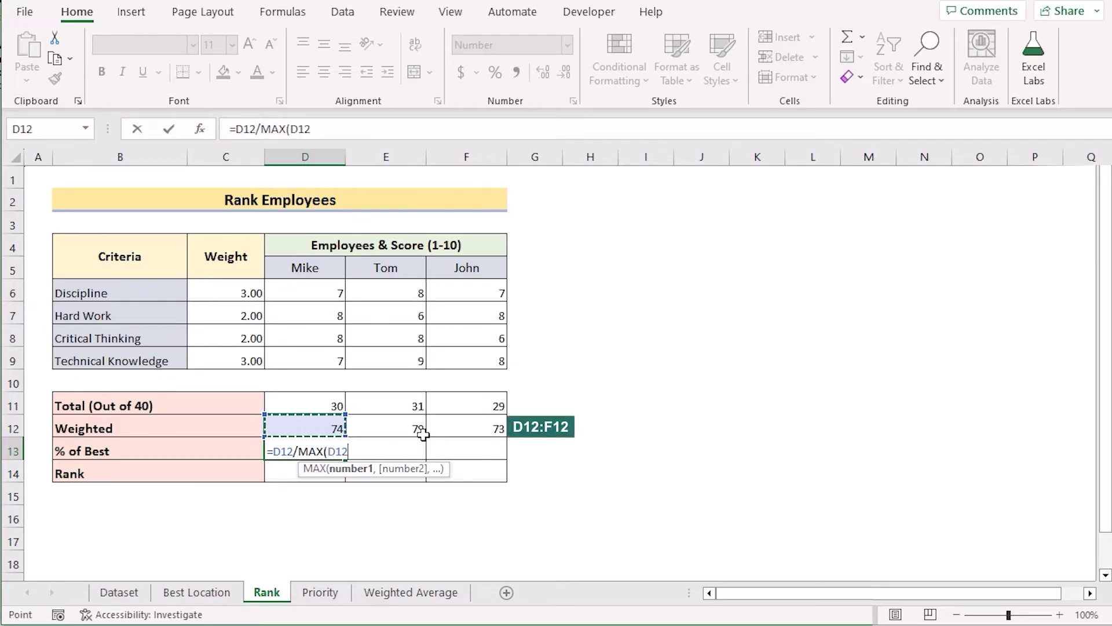
left_click_drag(457, 425, 458, 426)
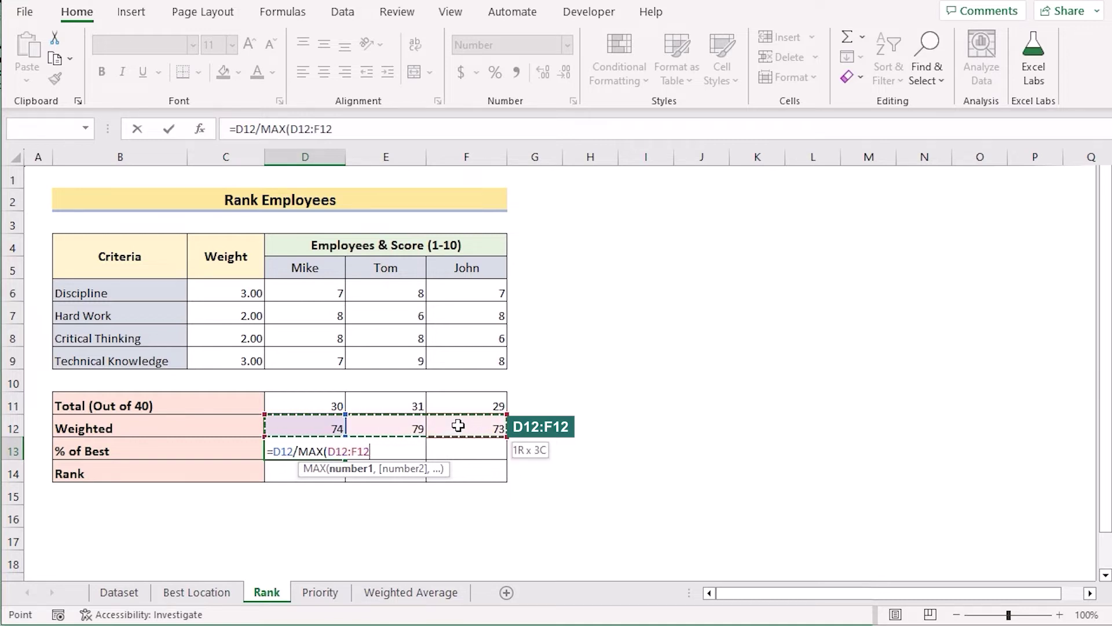
key("F4")
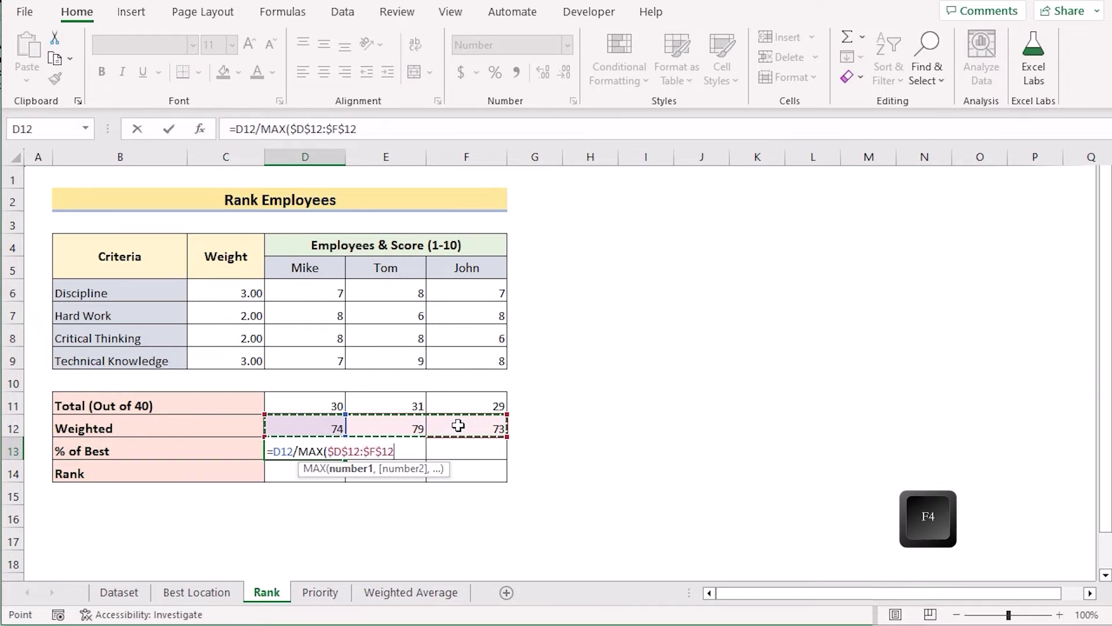
type(")")
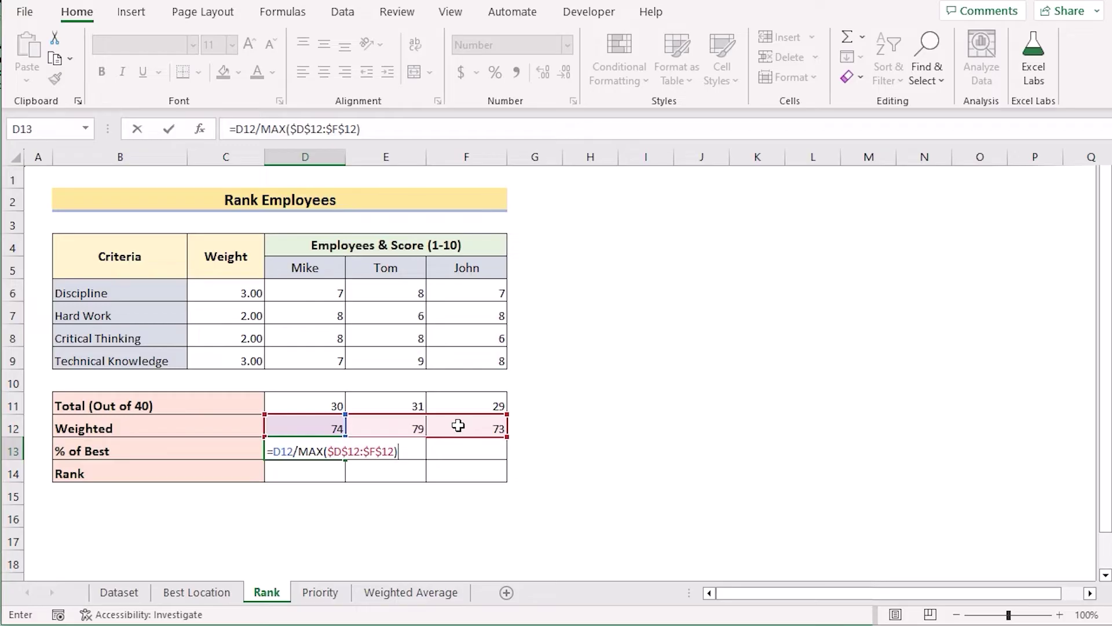
key("Return")
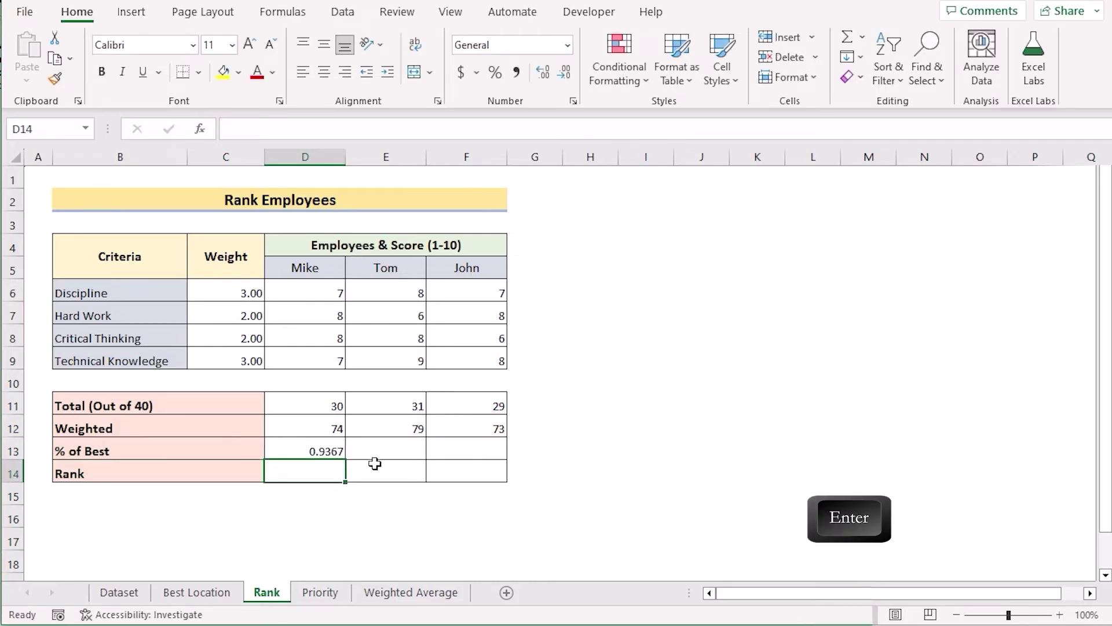
left_click(277, 452)
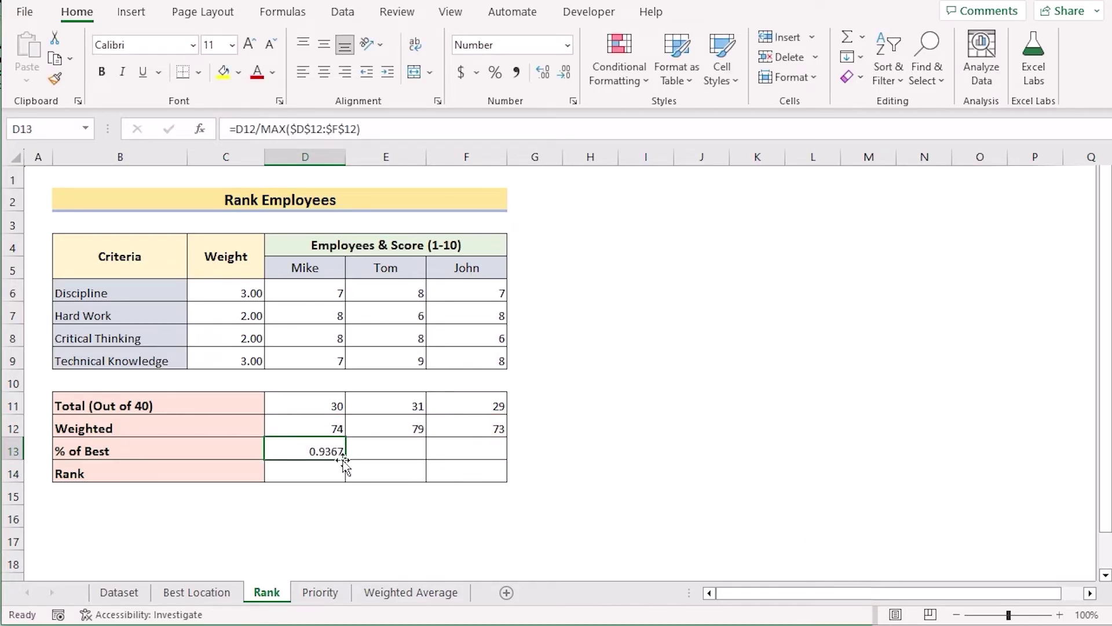
- Fill the % of Best formula across to F13, and start the first employee's Rank formula in D14 with =RANK(D13,
left_click_drag(347, 461, 492, 458)
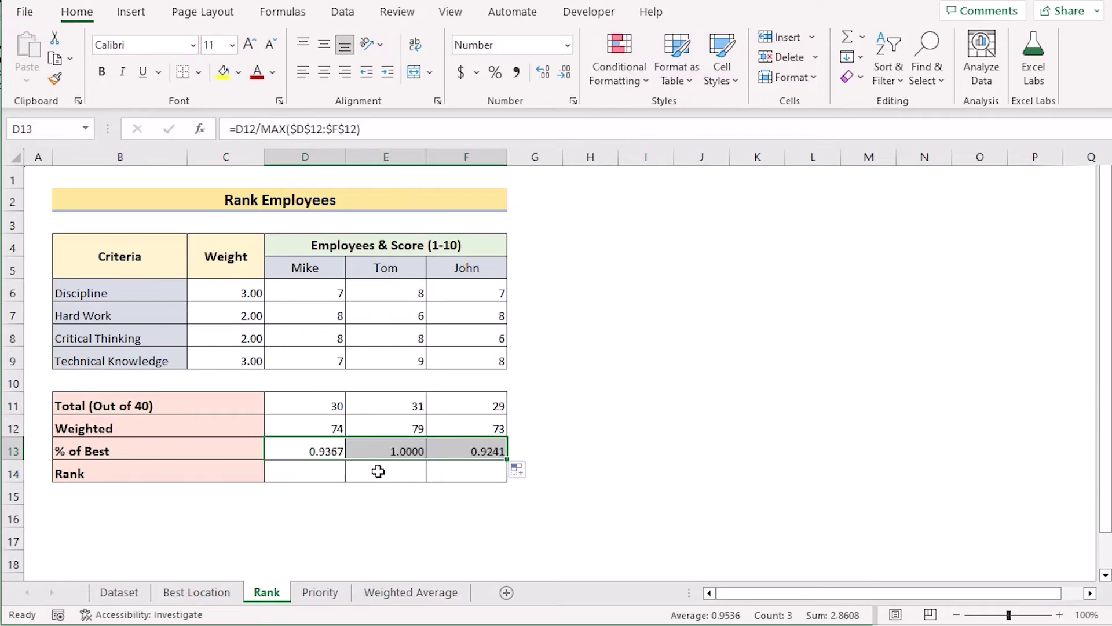
left_click(296, 470)
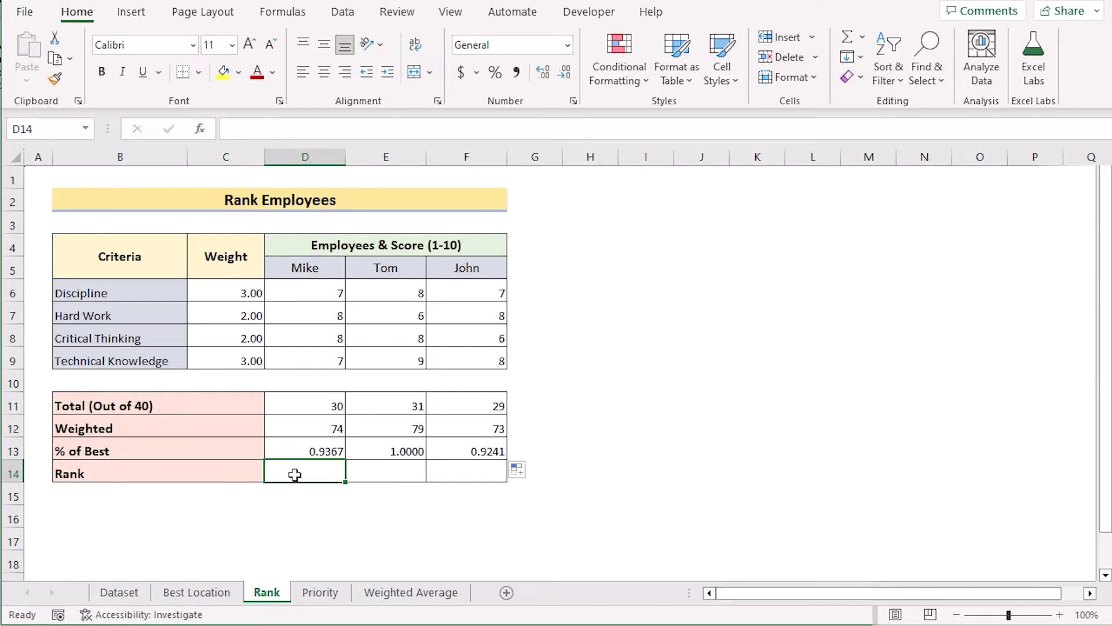
double_click(295, 473)
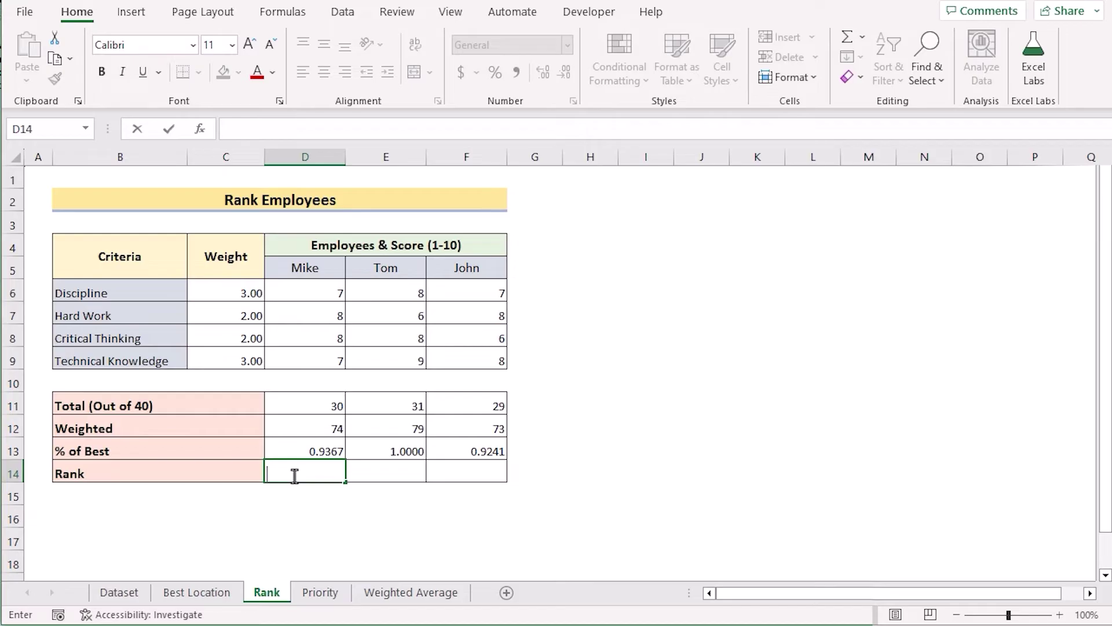
type("=")
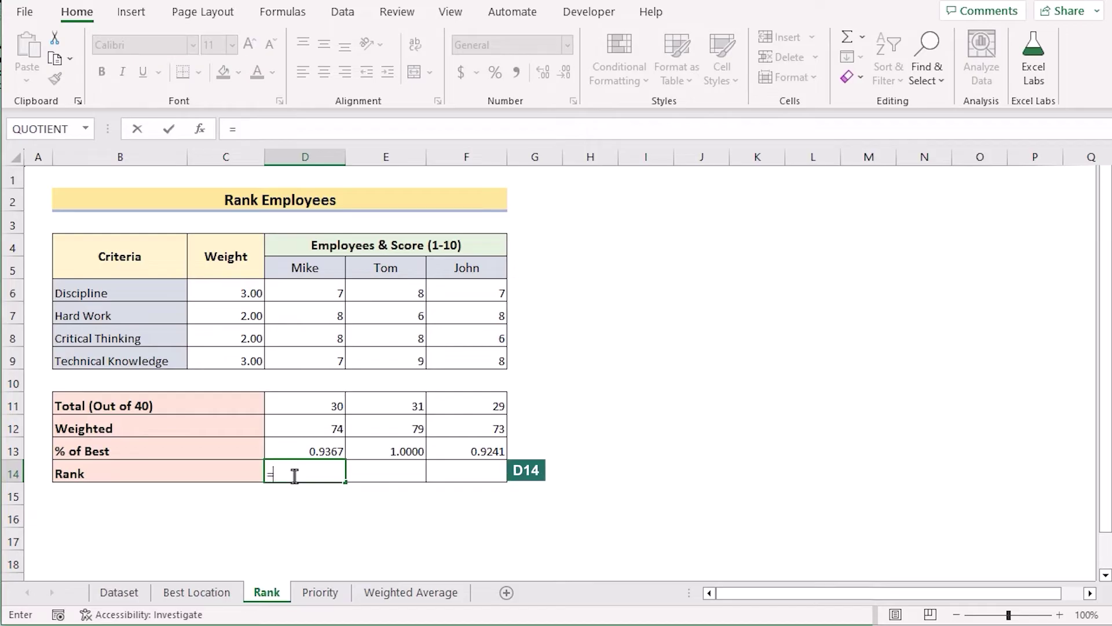
type("RANK")
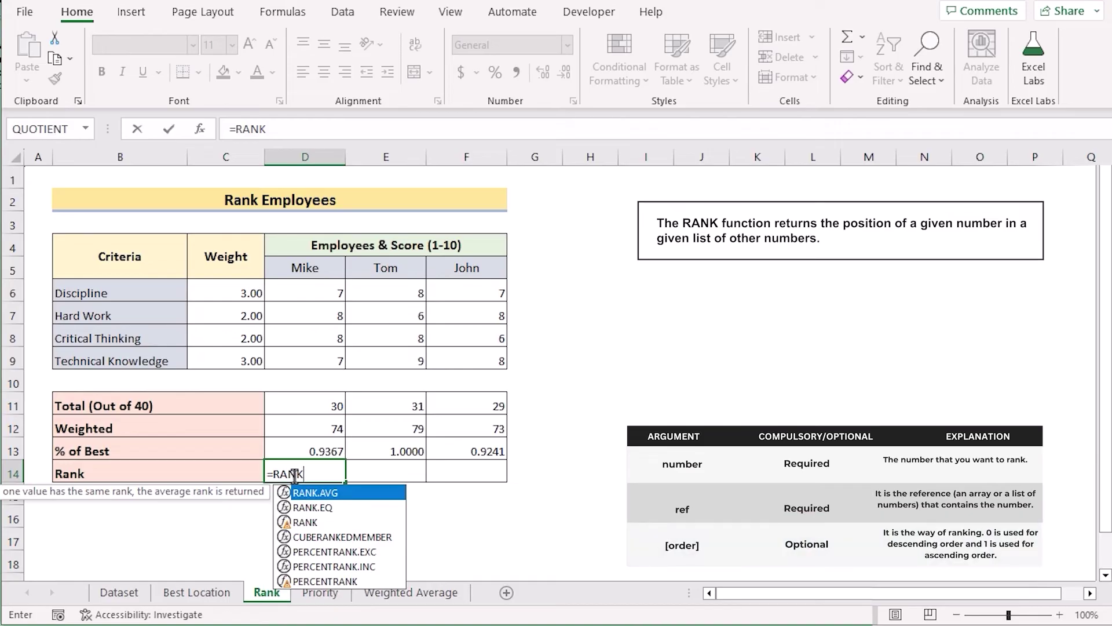
type("(")
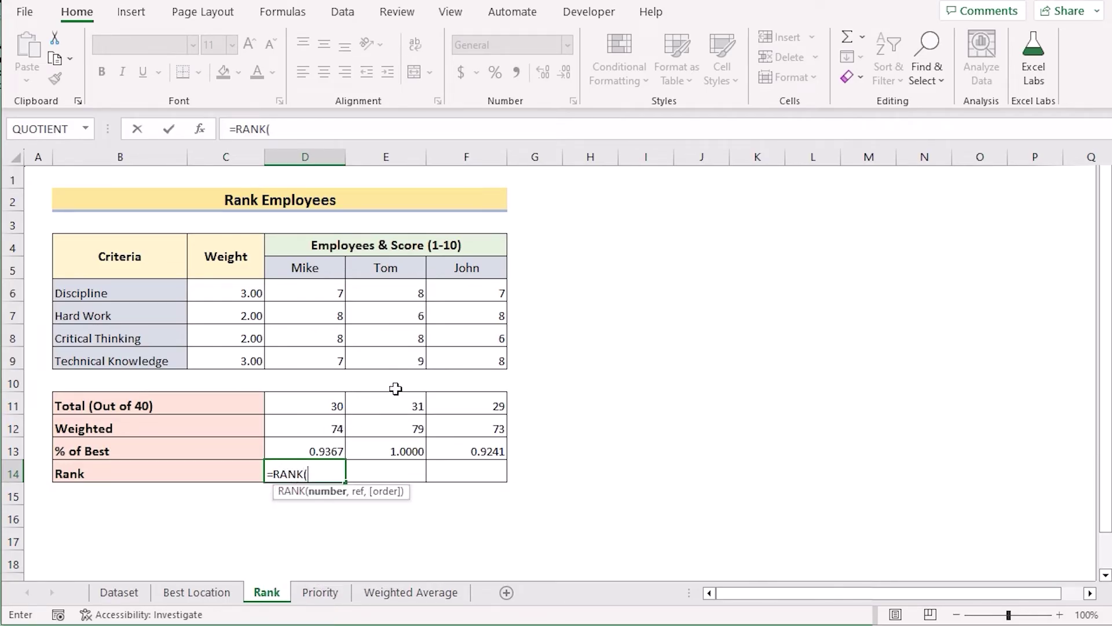
left_click(321, 451)
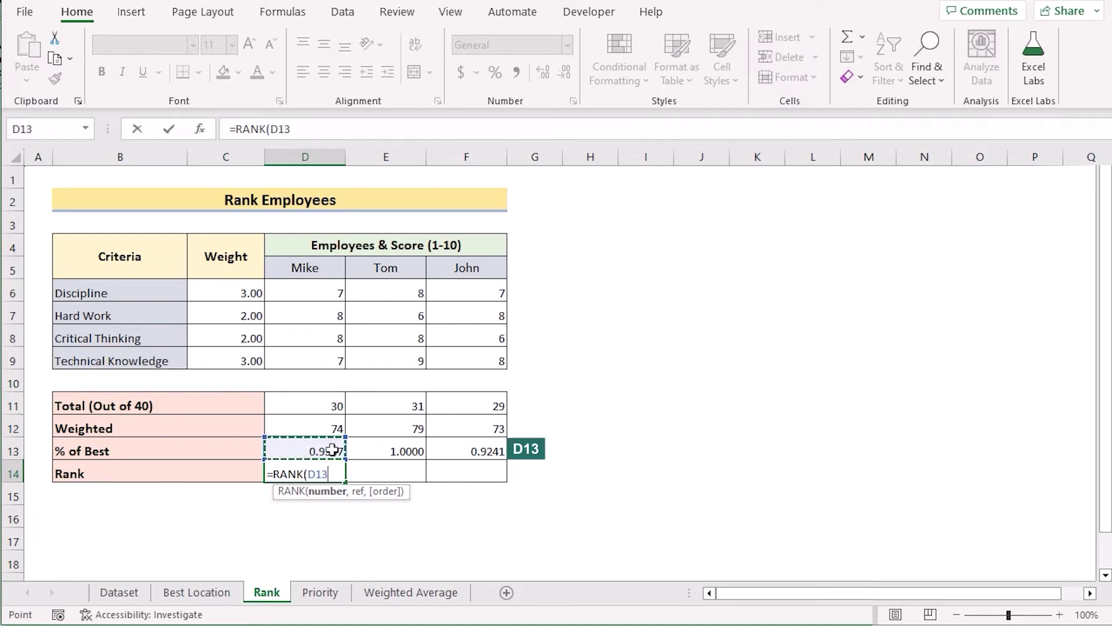
type(",")
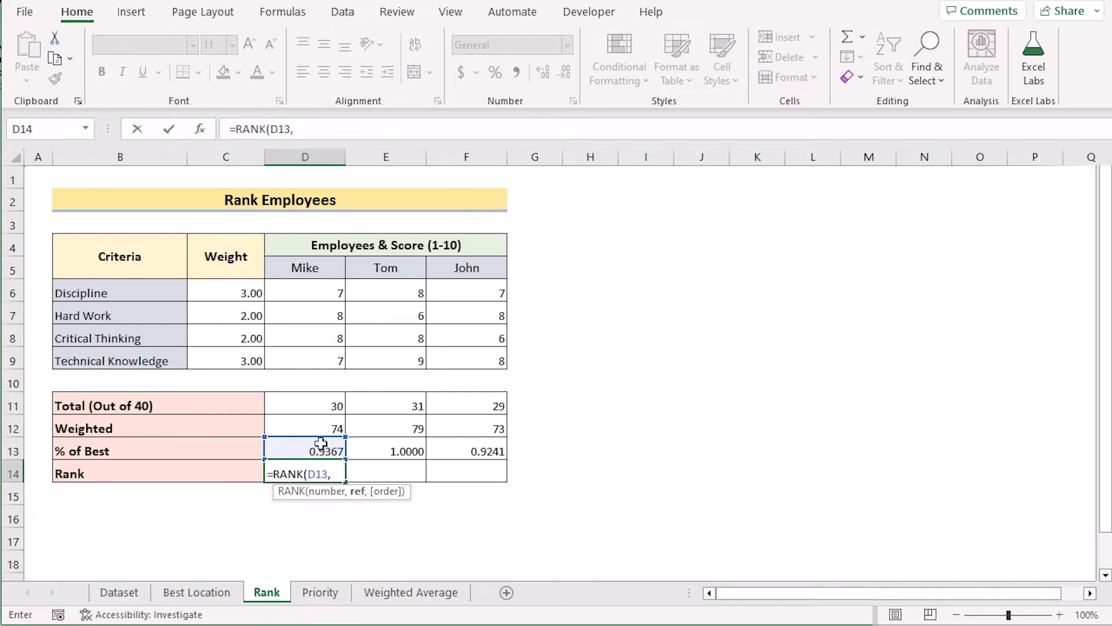
- Complete the D14 rank formula with the absolute range $D$13:$F$13 as reference, and fill it across to F14
left_click_drag(304, 445, 488, 442)
key("F4")
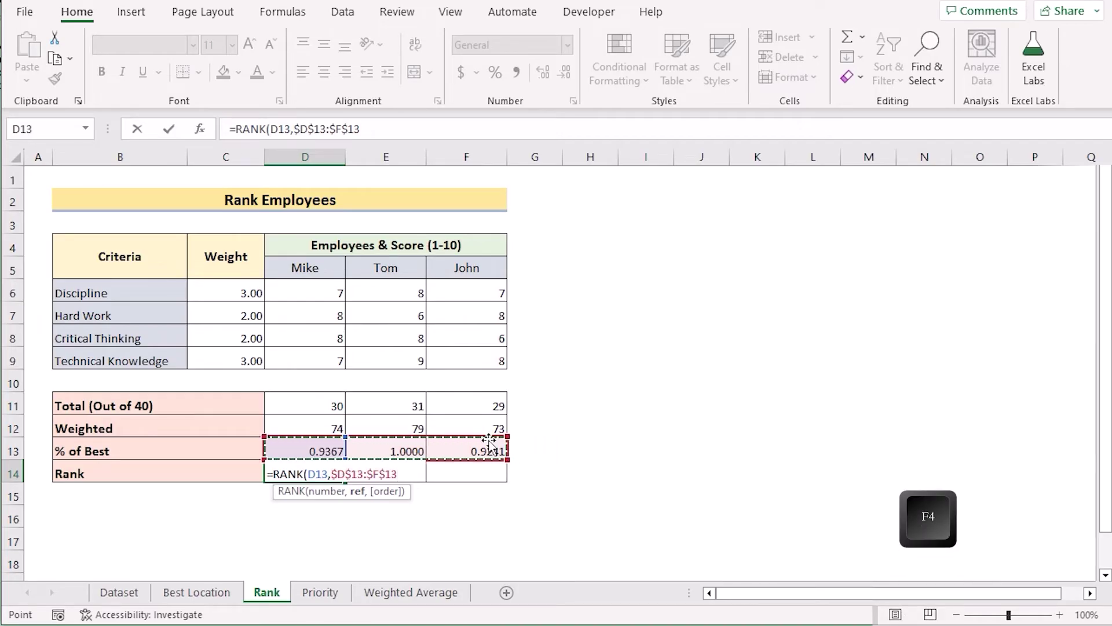
key("Return")
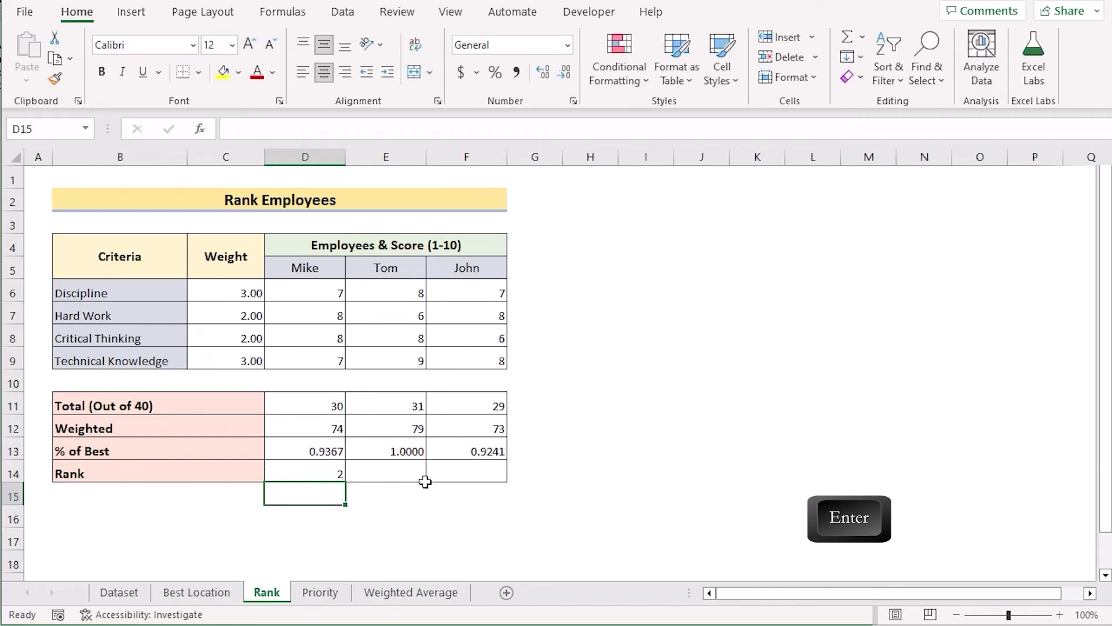
left_click(340, 476)
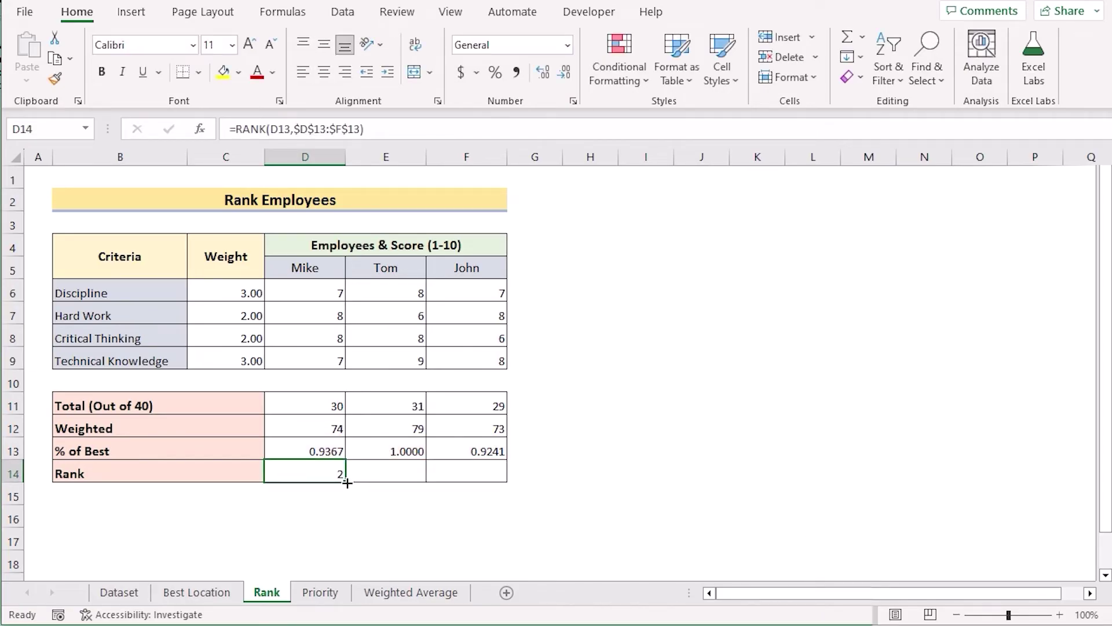
left_click_drag(347, 482, 505, 482)
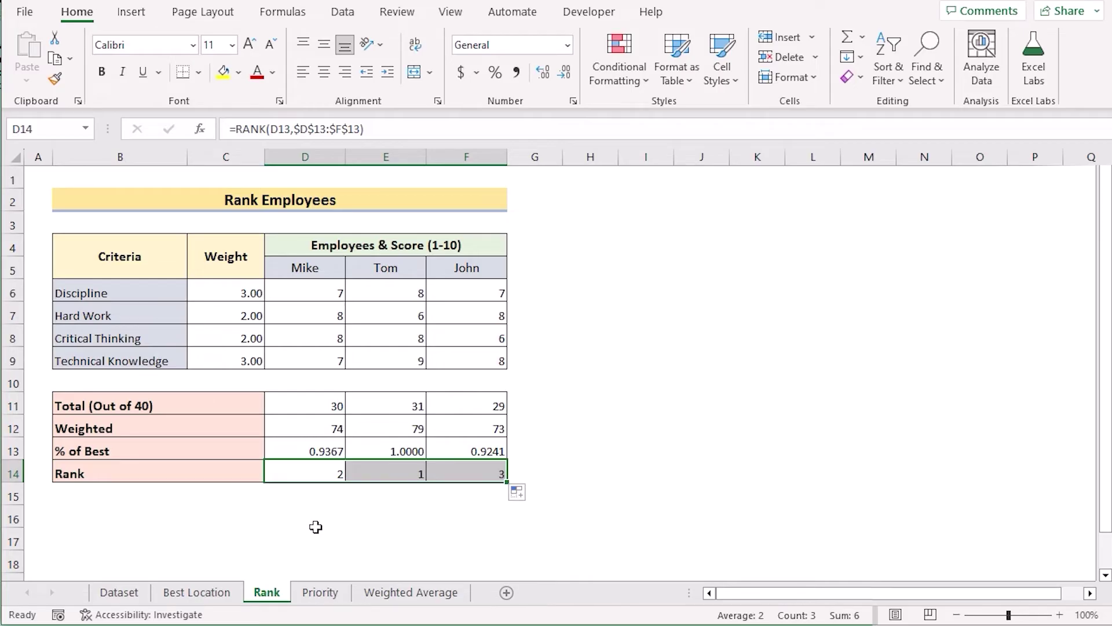
- Compare each employee's % of Best in row 13 with the corresponding rank in row 14
left_click(386, 446)
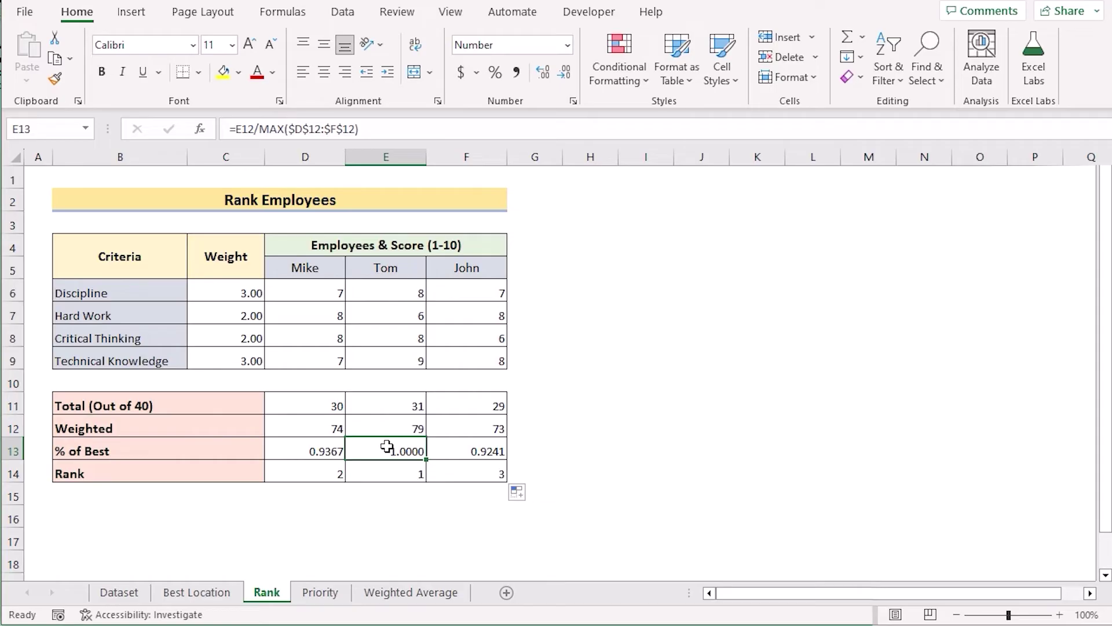
left_click(388, 473)
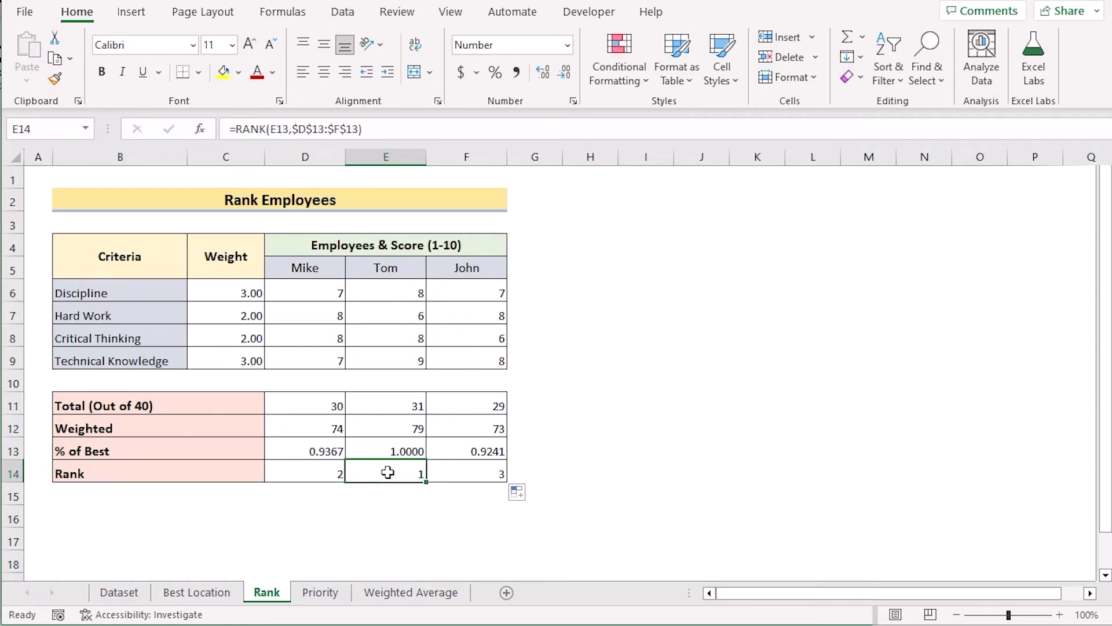
left_click(290, 450)
left_click(300, 471)
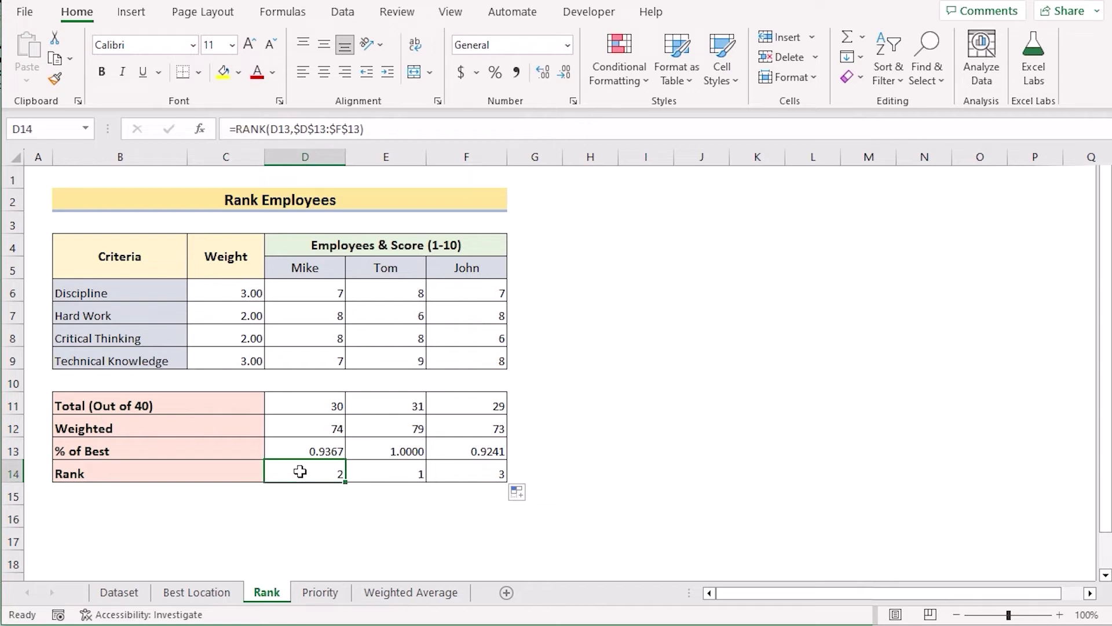
left_click(451, 447)
left_click(450, 467)
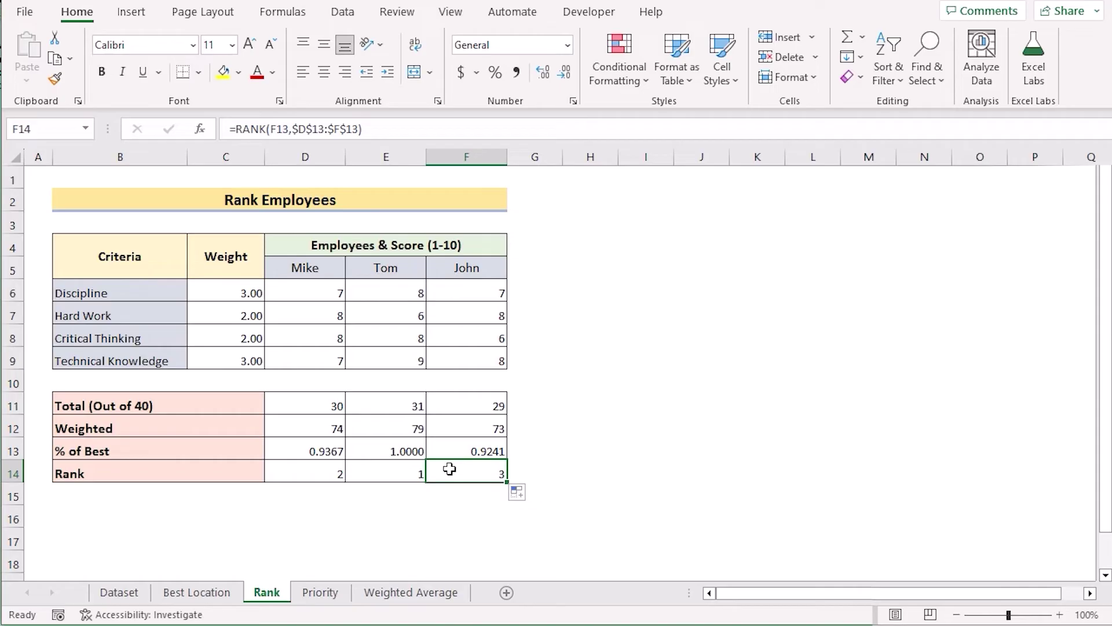
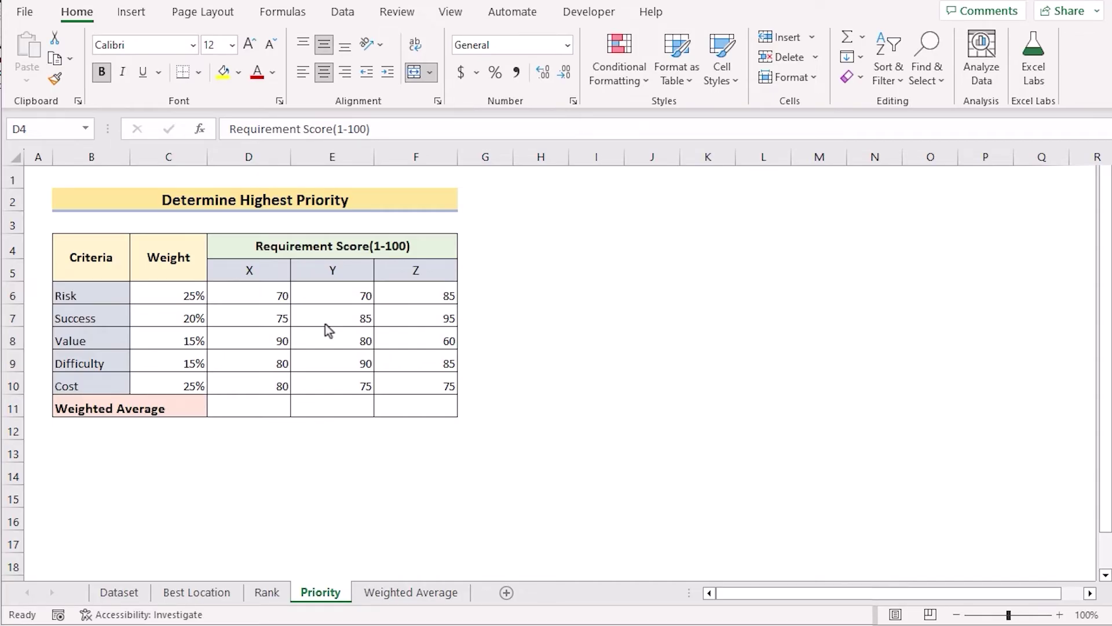
- Examine the Priority sheet's Criteria, Weight and Requirement Score columns and its Weighted Average row
left_click(115, 262)
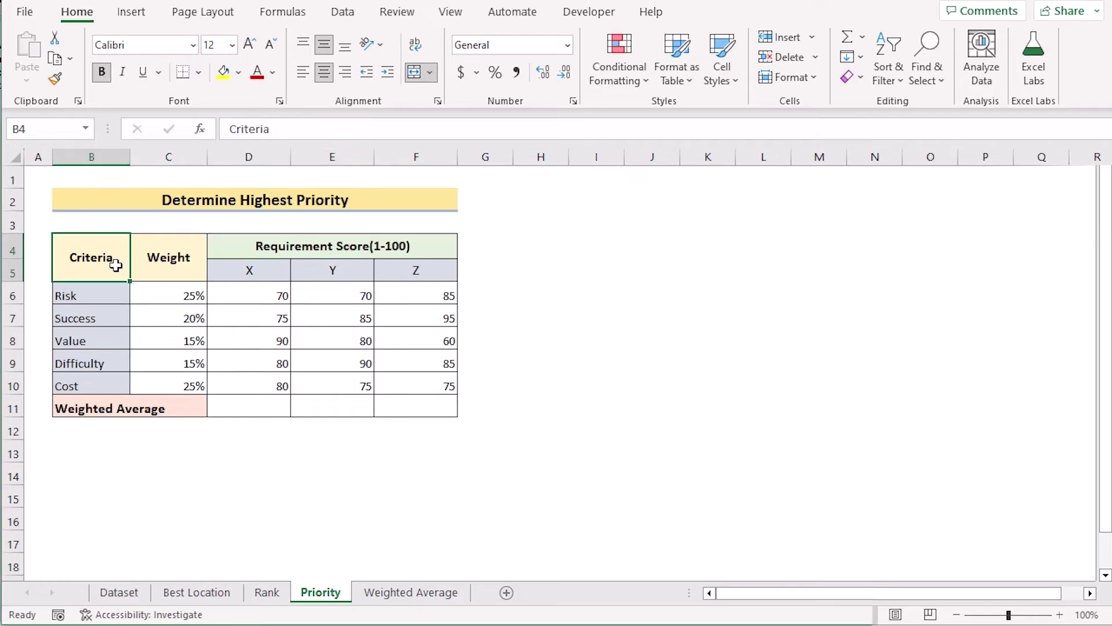
left_click(160, 265)
left_click(242, 244)
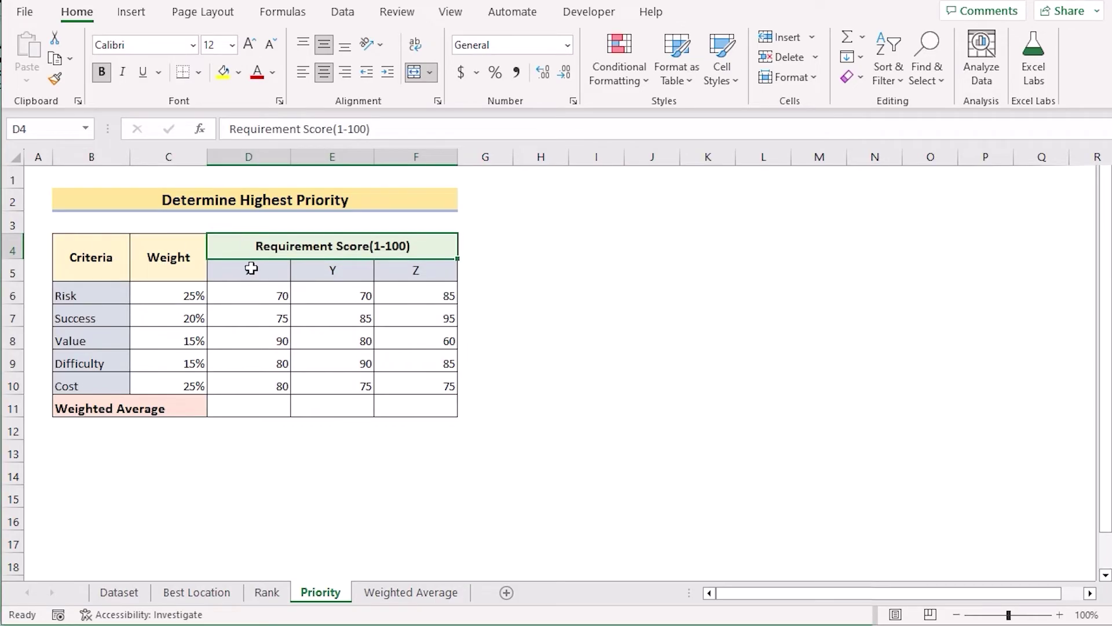
left_click(104, 156)
left_click(166, 155)
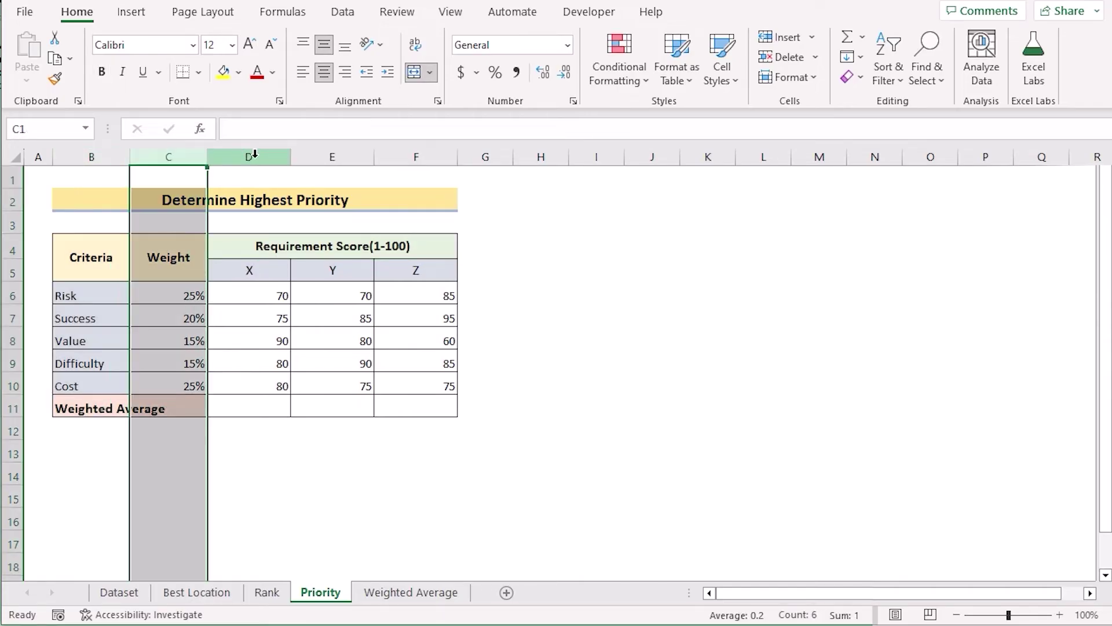
left_click(249, 155)
left_click(333, 155)
left_click(397, 150)
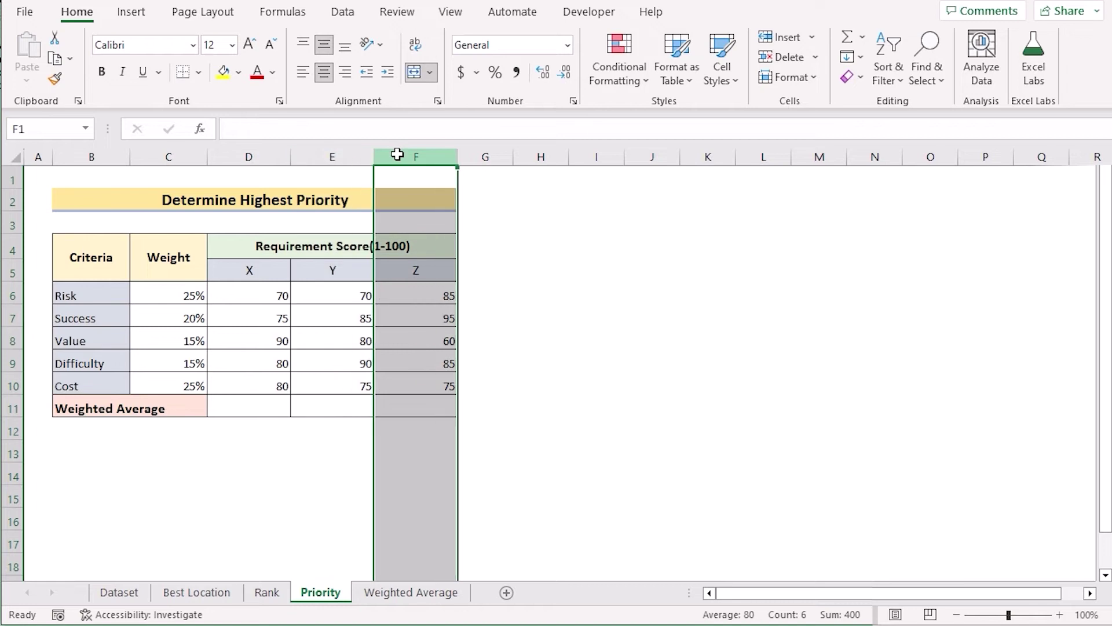
left_click(165, 410)
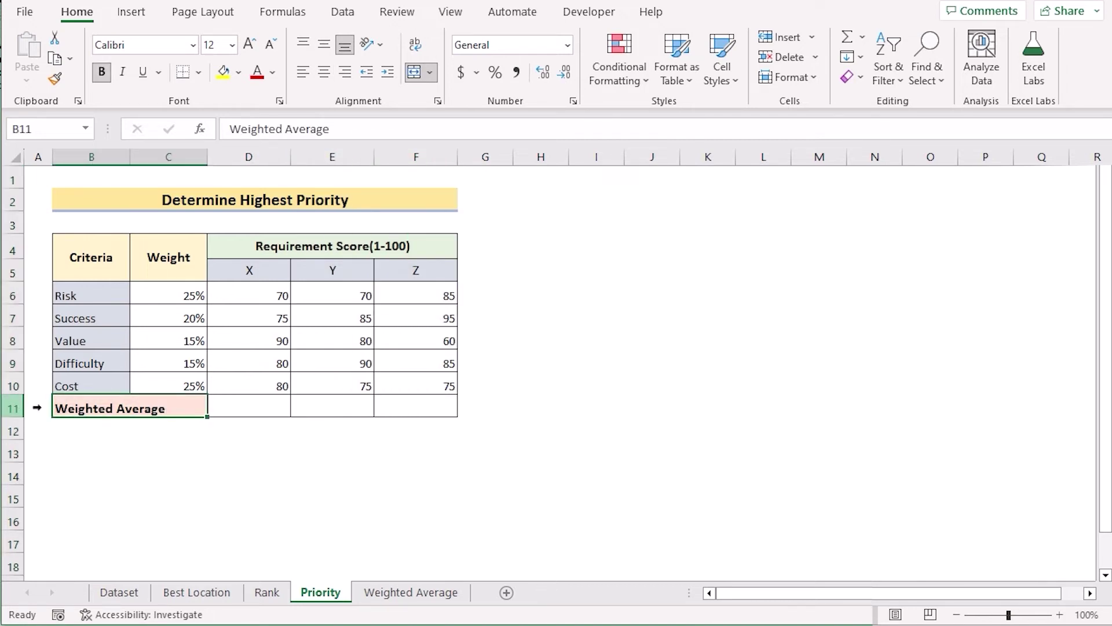
left_click(14, 408)
- Start requirement X's Weighted Average formula in D11 with =SUMPRODUCT(D6:D10,$C$6:$C$10, keeping the weight range absolute
left_click(242, 405)
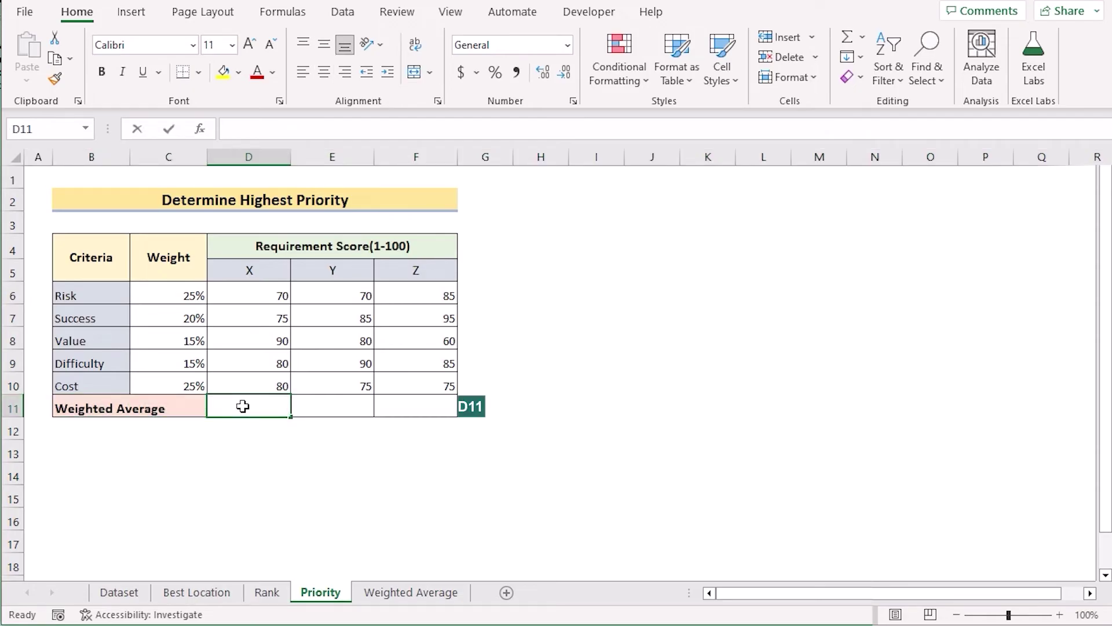
double_click(242, 405)
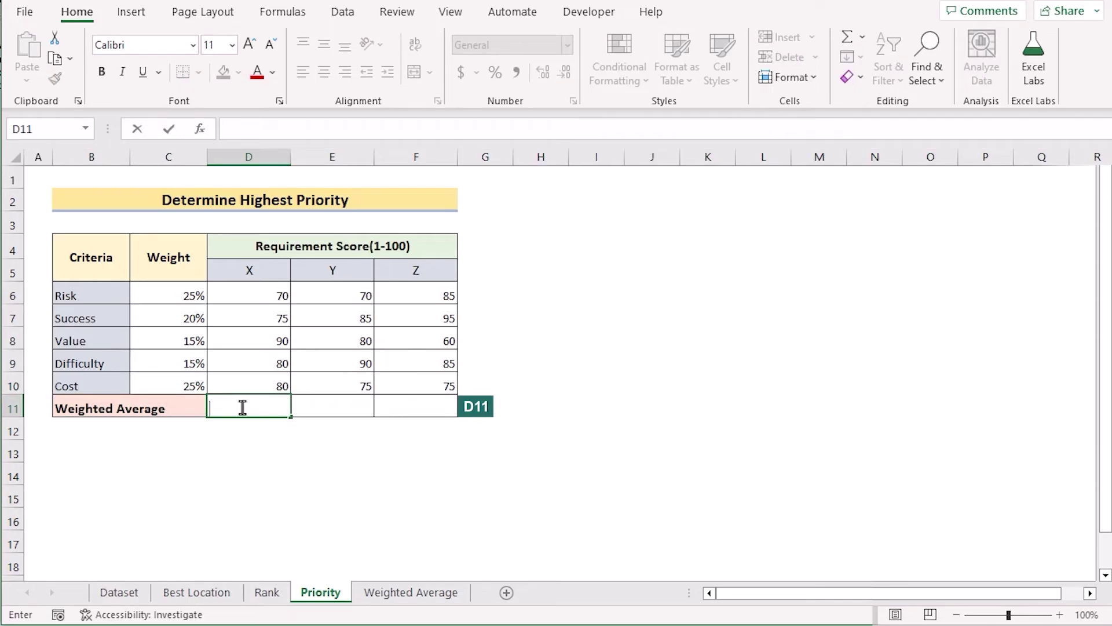
type("=")
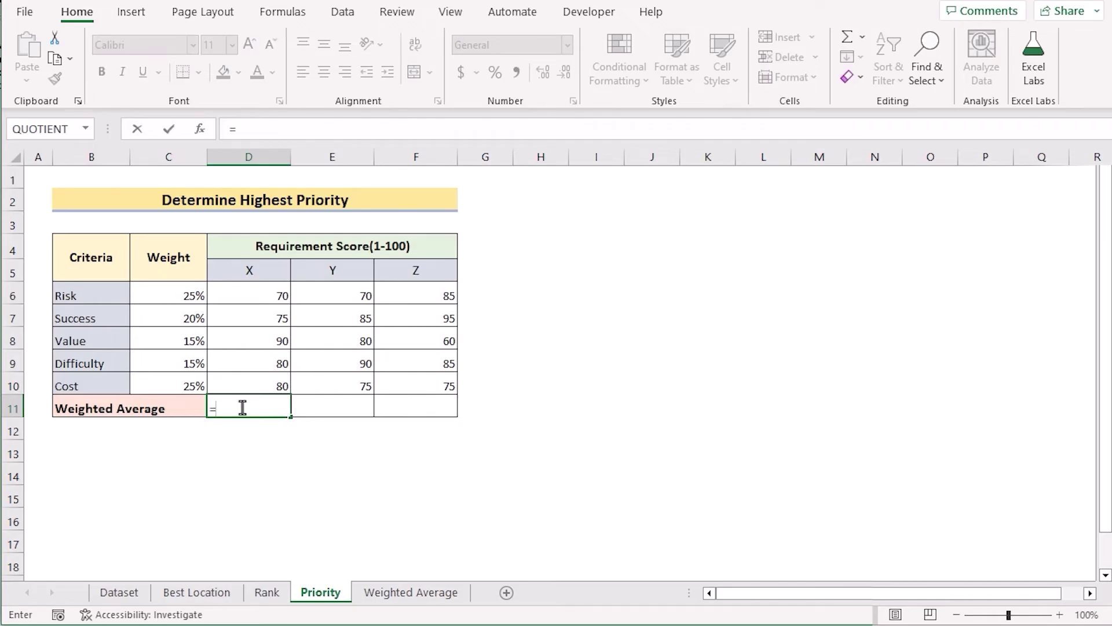
type("SUM")
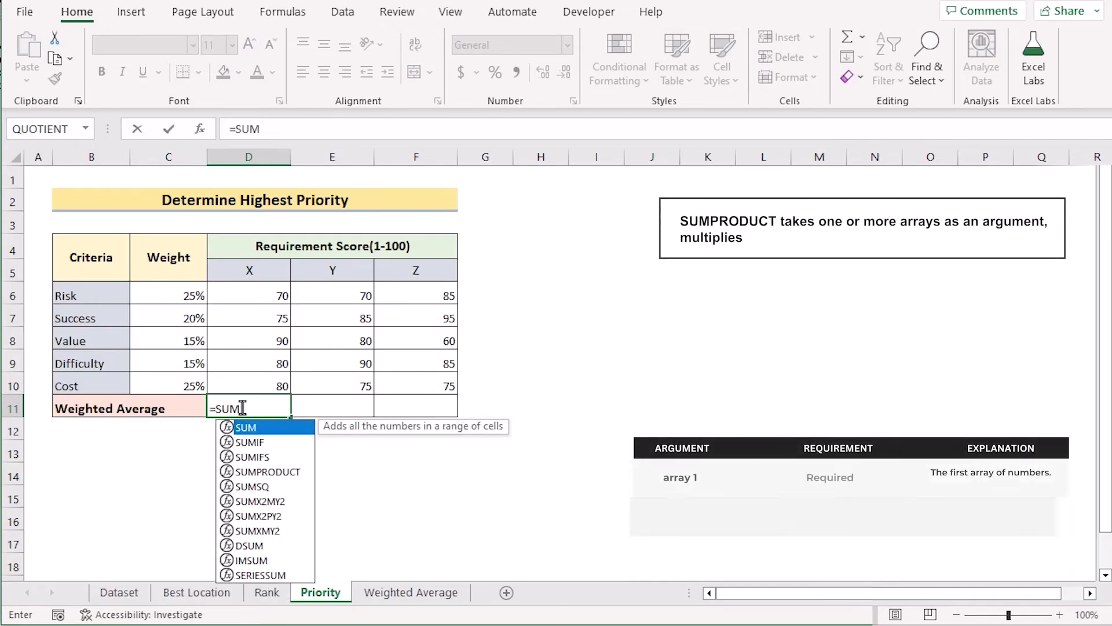
type("PRODUCT")
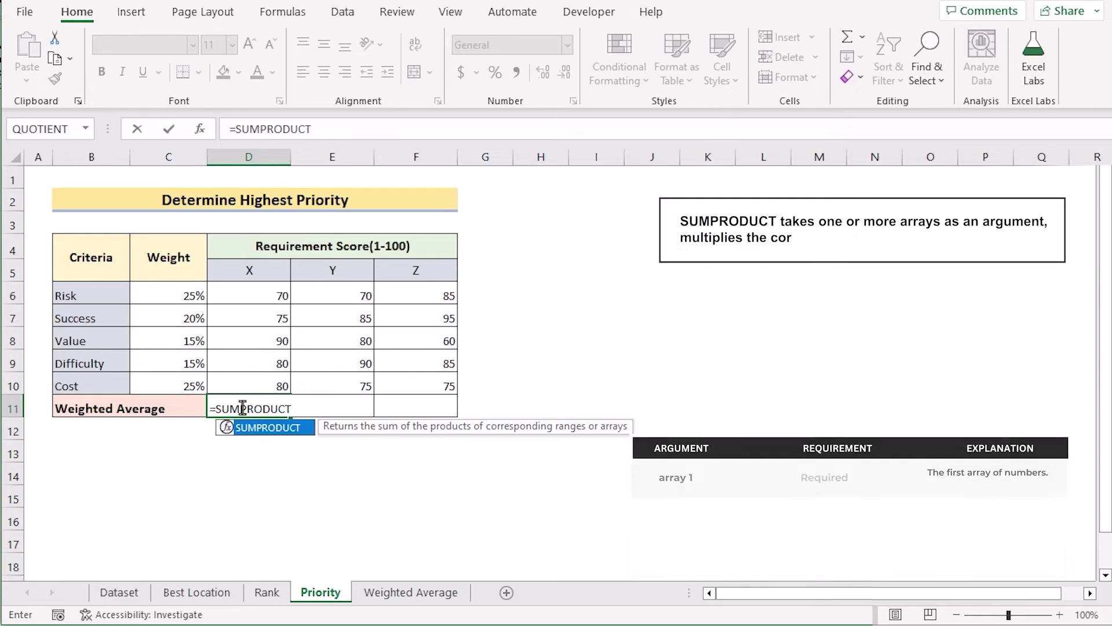
type("(")
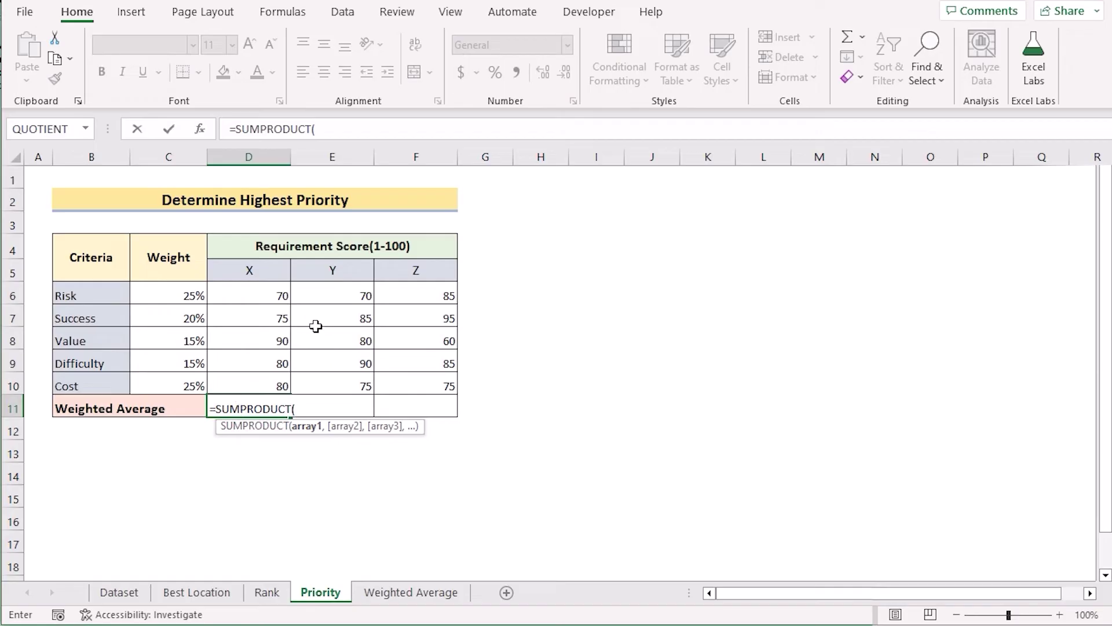
left_click_drag(255, 291, 255, 382)
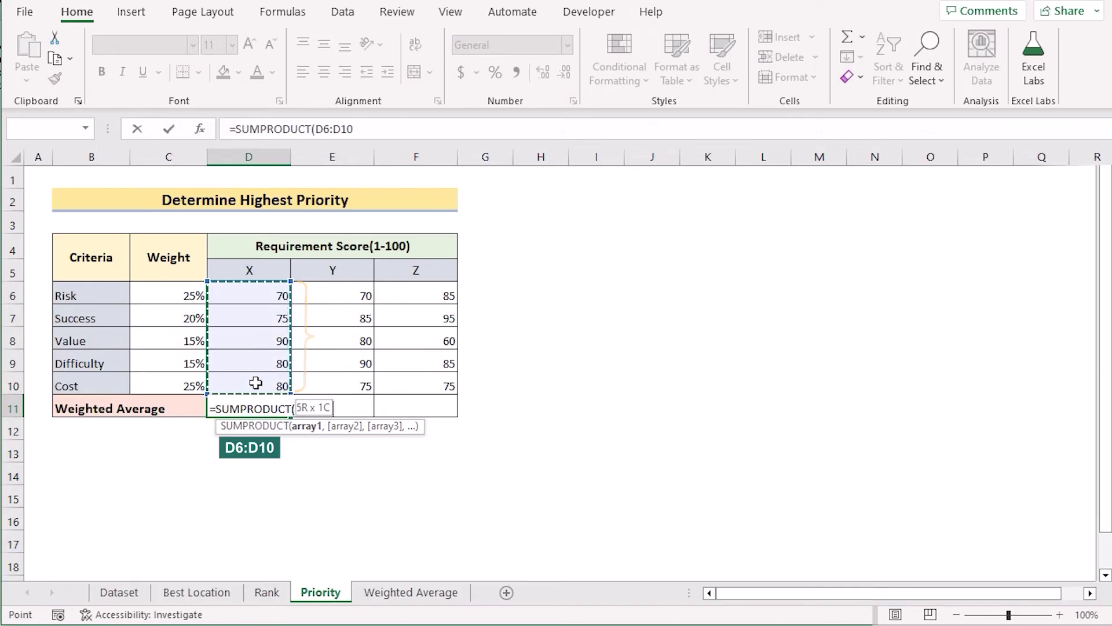
type(",")
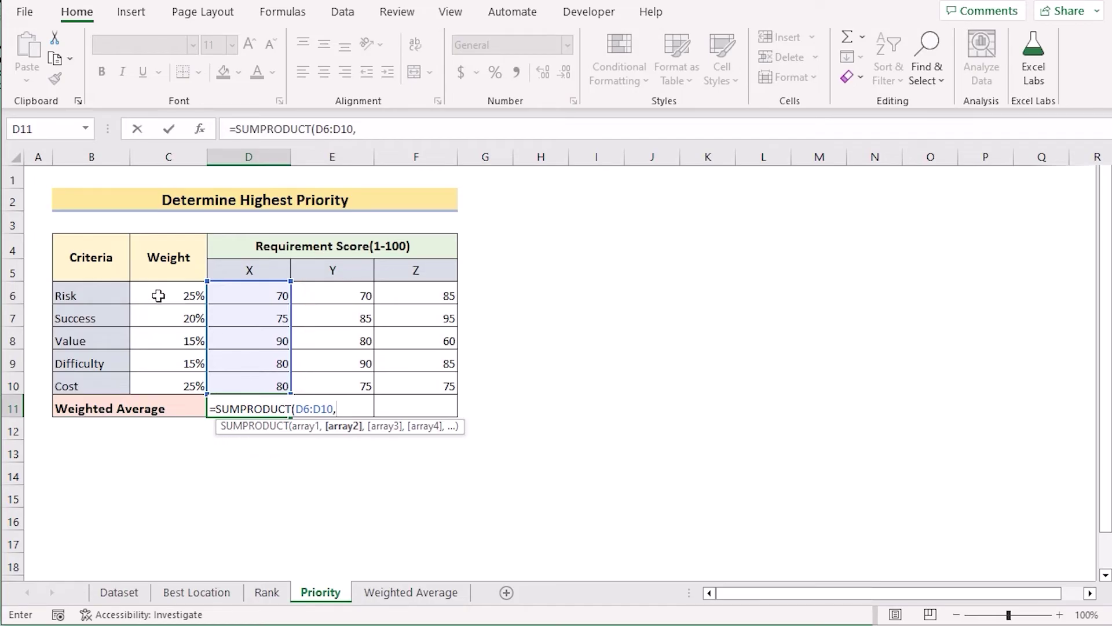
left_click_drag(158, 296, 154, 380)
key("F4")
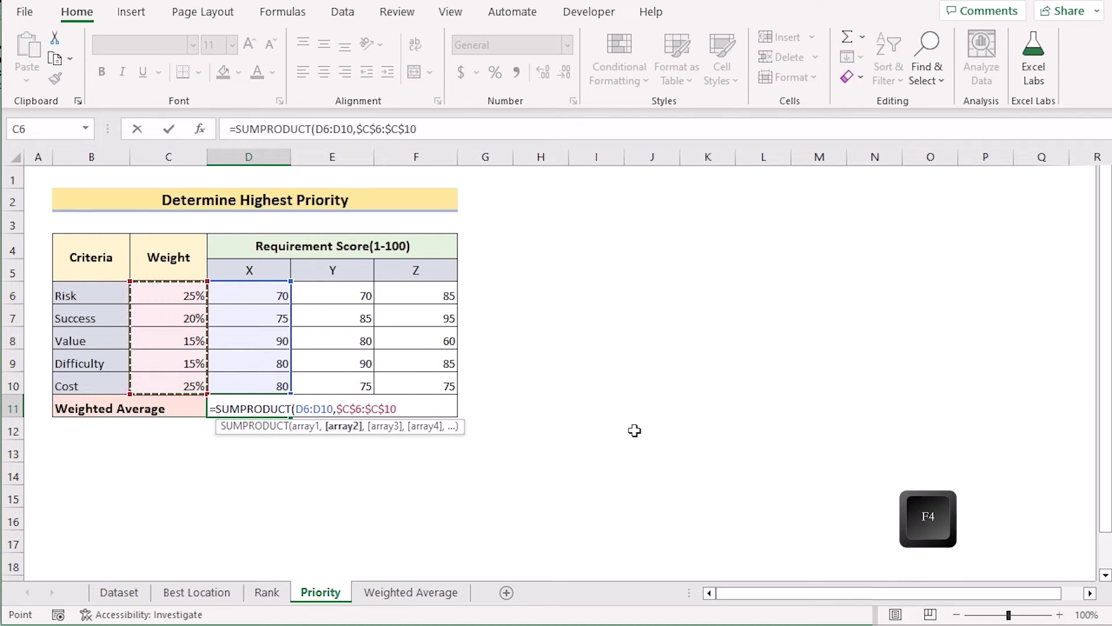
- Complete the D11 formula by dividing by SUM($C$6:$C$10), and fill it across the Weighted Average row to F11
type(")/")
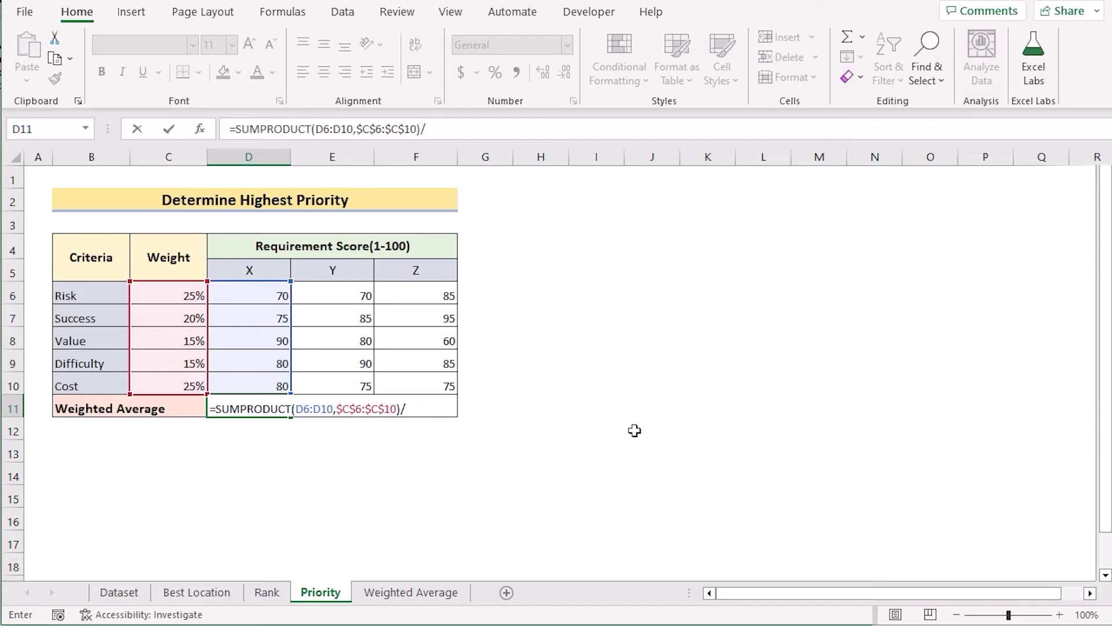
type("SUM")
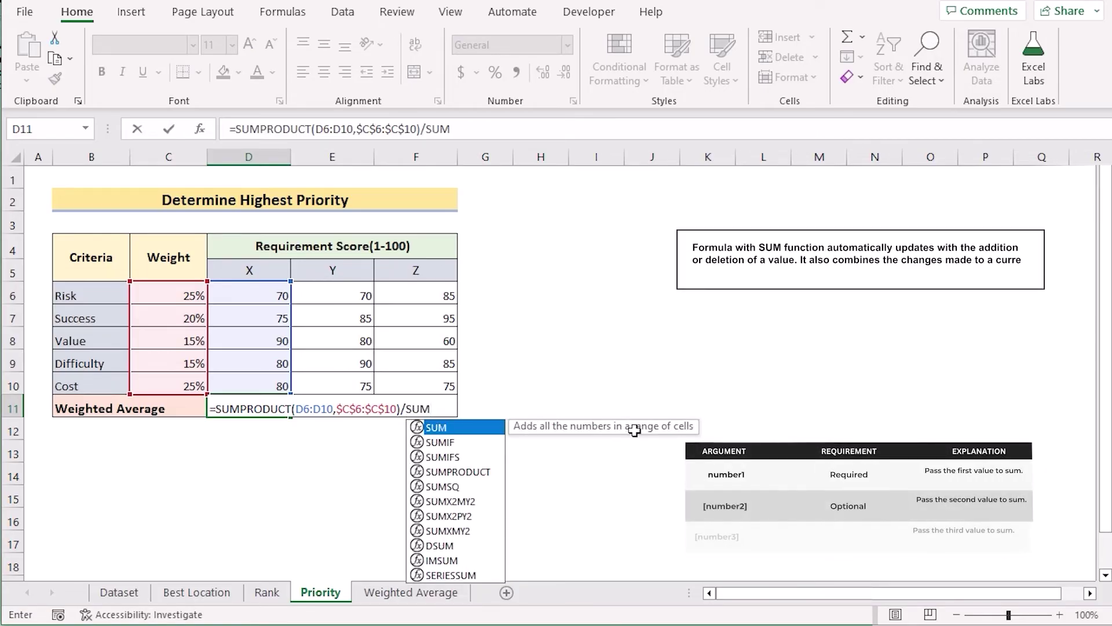
type("(")
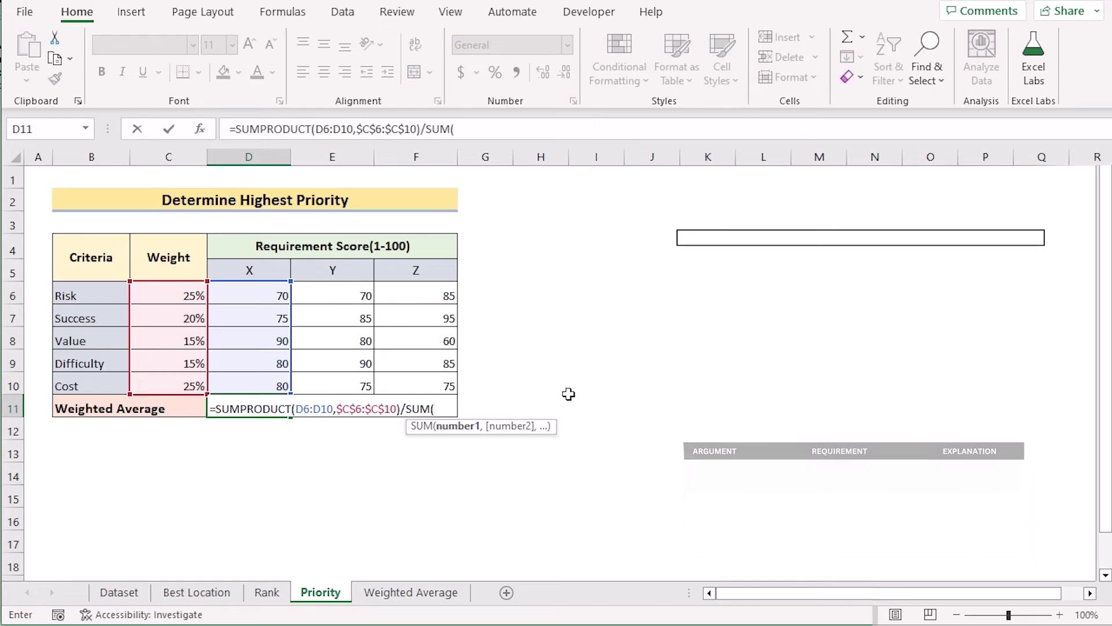
left_click_drag(165, 289, 168, 383)
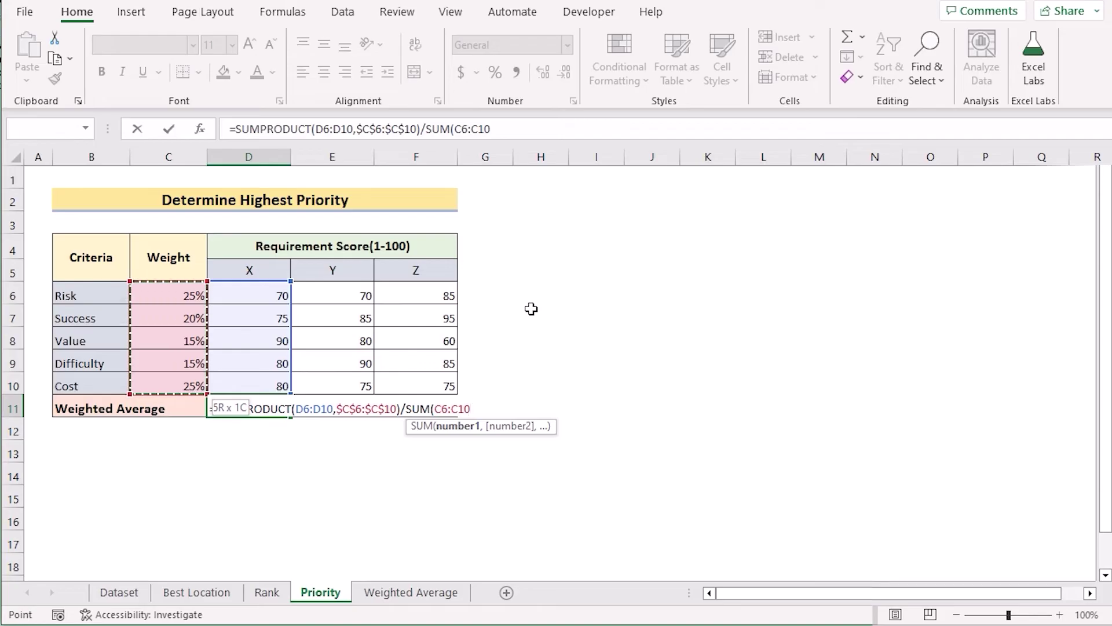
key("F4")
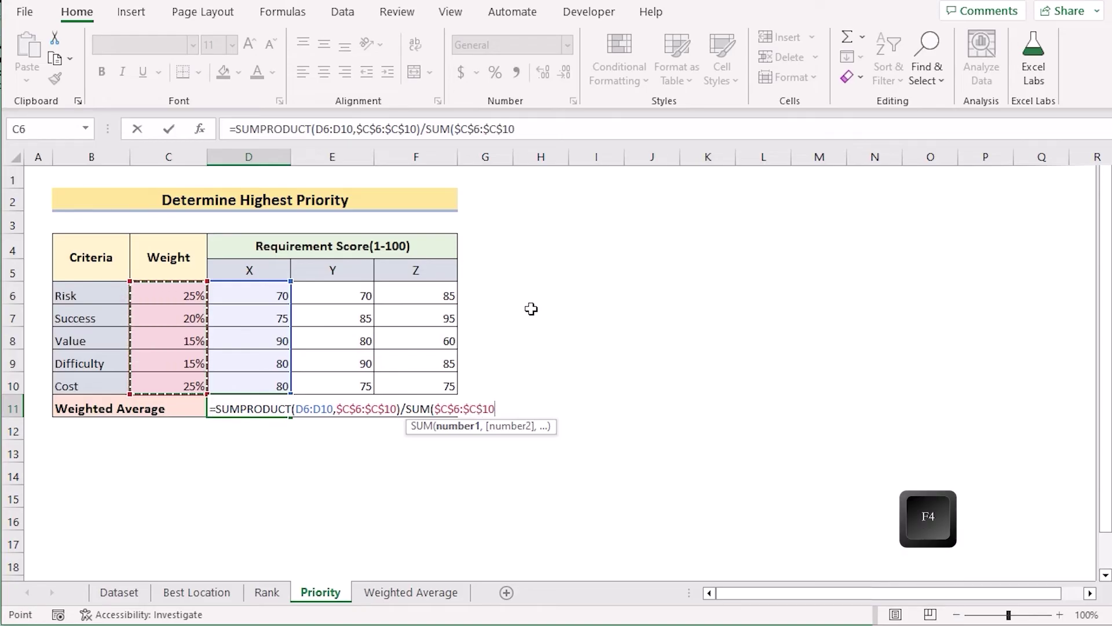
type(")")
key("Return")
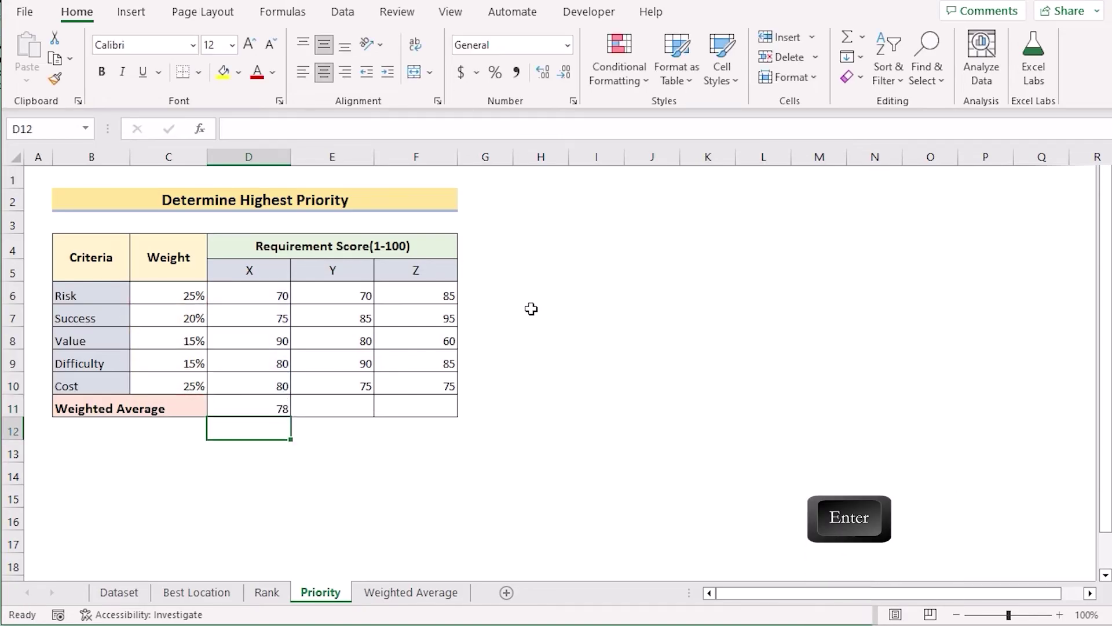
left_click(260, 408)
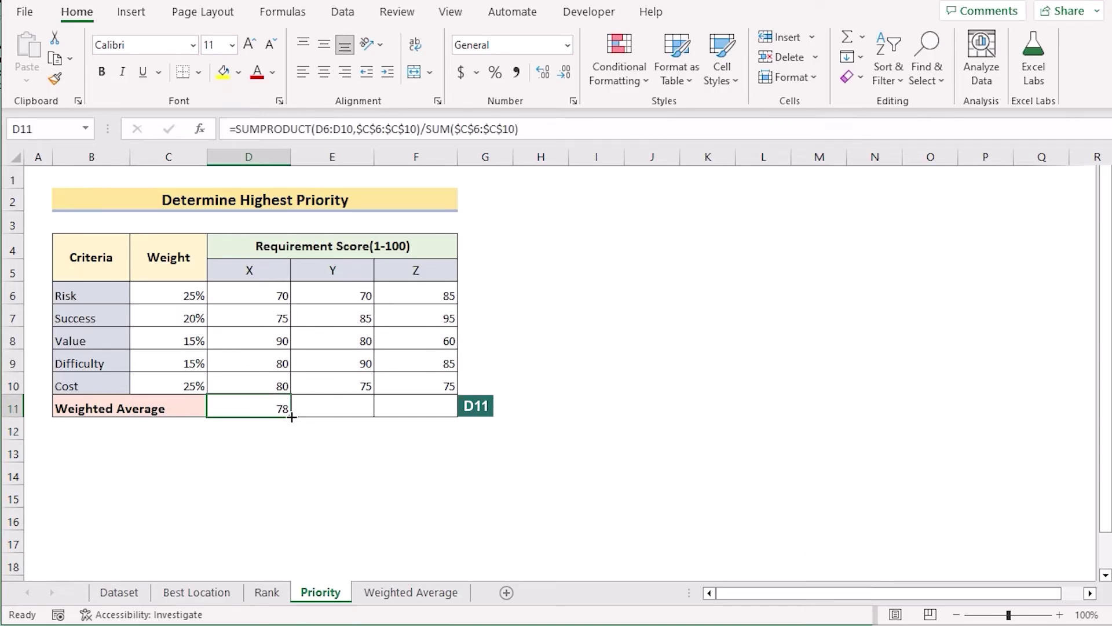
left_click_drag(291, 417, 428, 422)
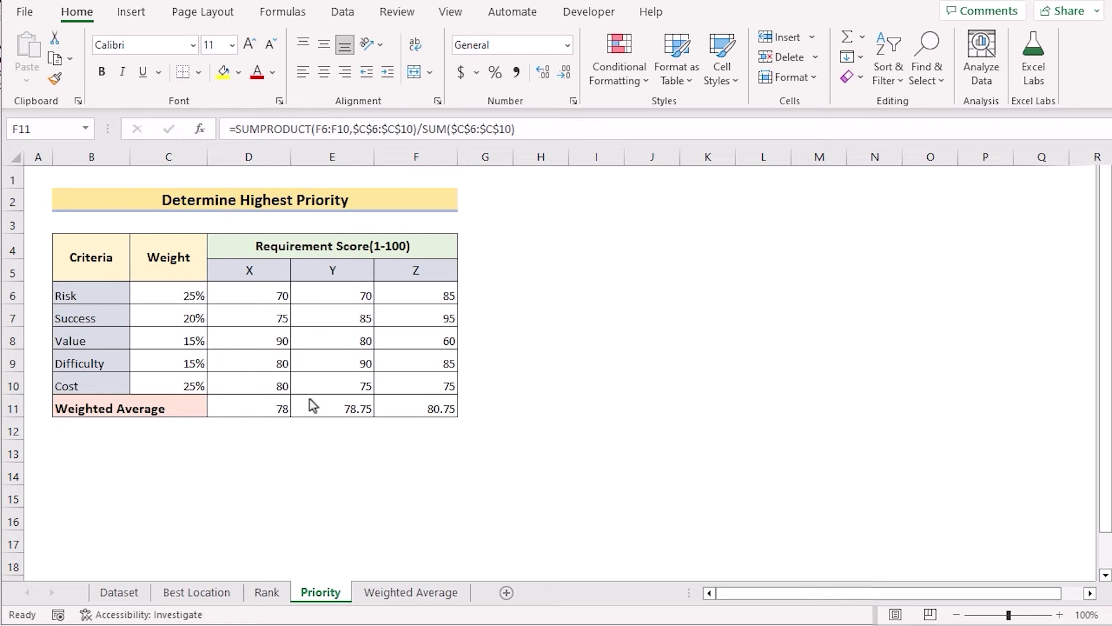
- Compare the weighted averages of requirements X, Y and Z in row 11 to determine the highest priority
left_click(400, 407)
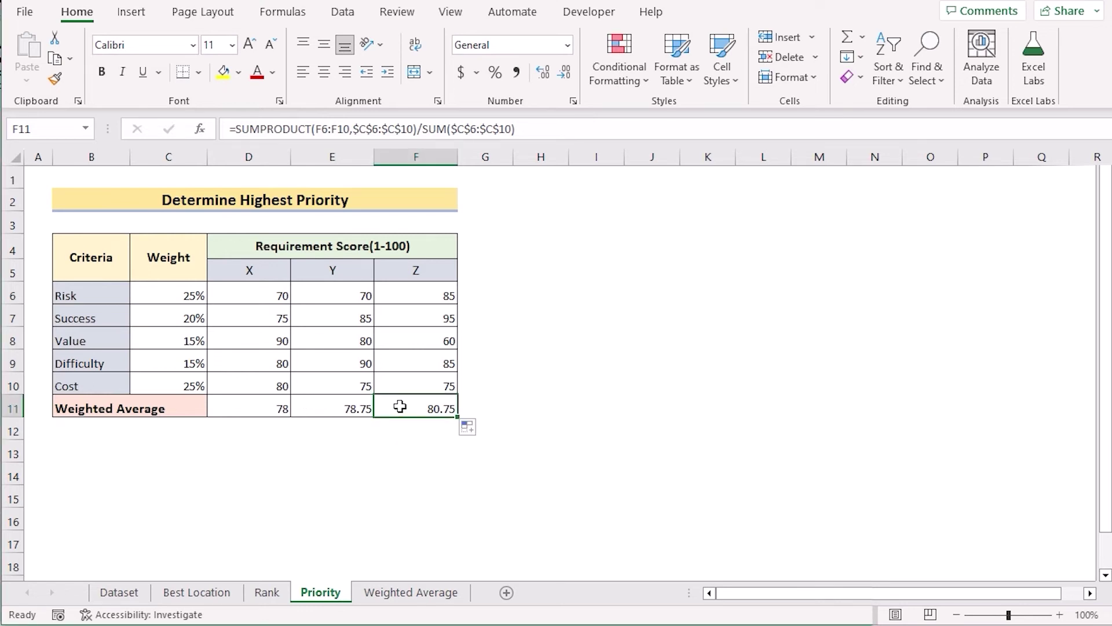
left_click(232, 406)
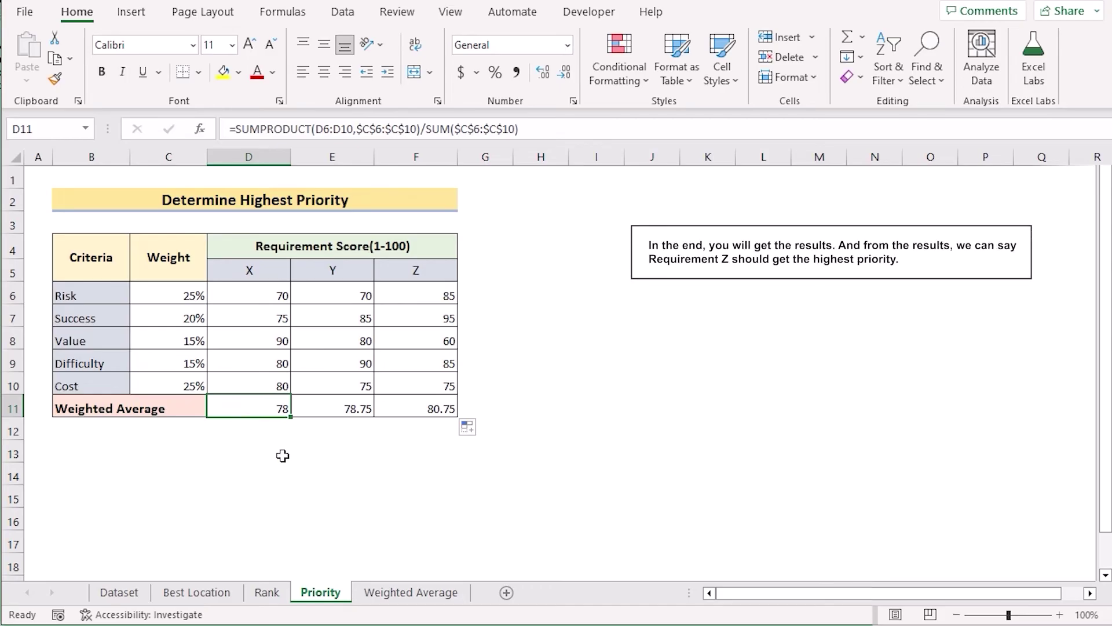
left_click(400, 405)
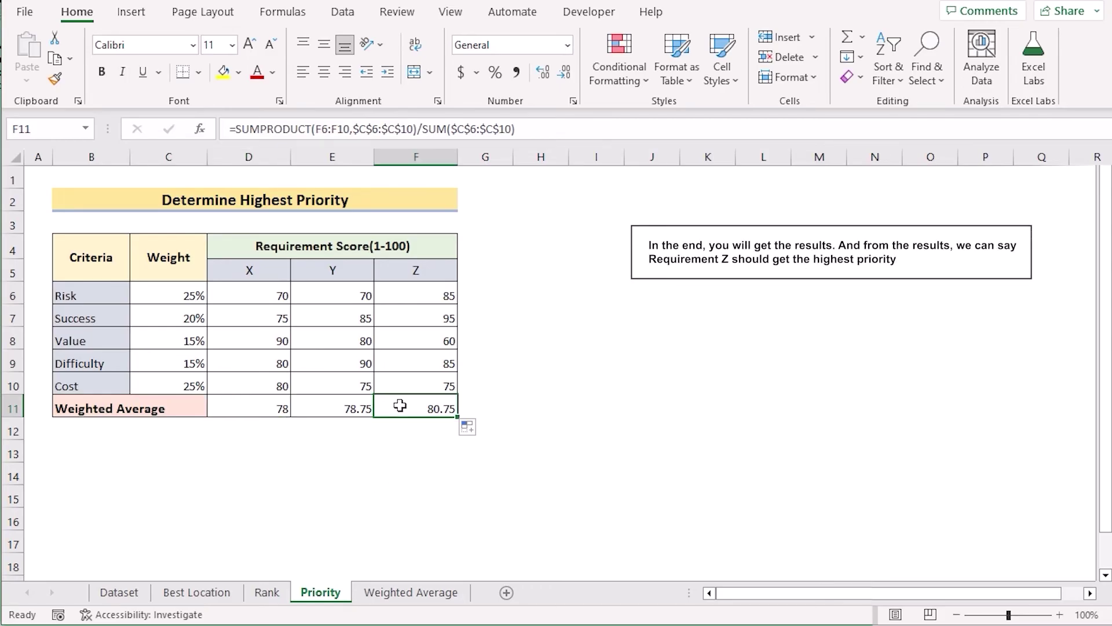
left_click(241, 409)
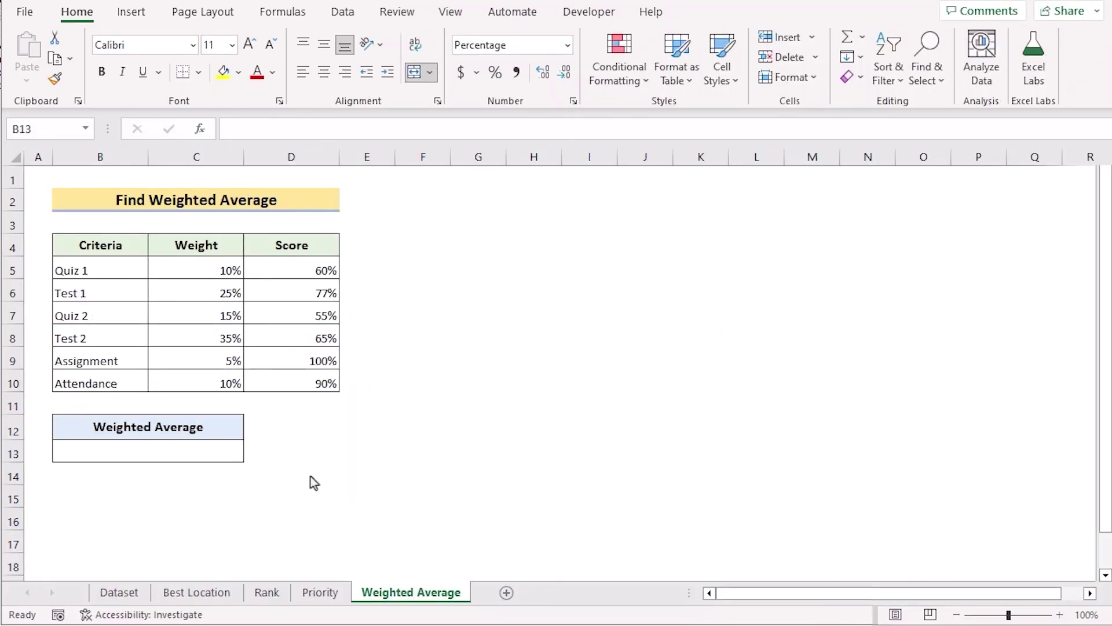
- Examine the Criteria, Weight and Score columns of the table on the Weighted Average sheet
left_click(138, 249)
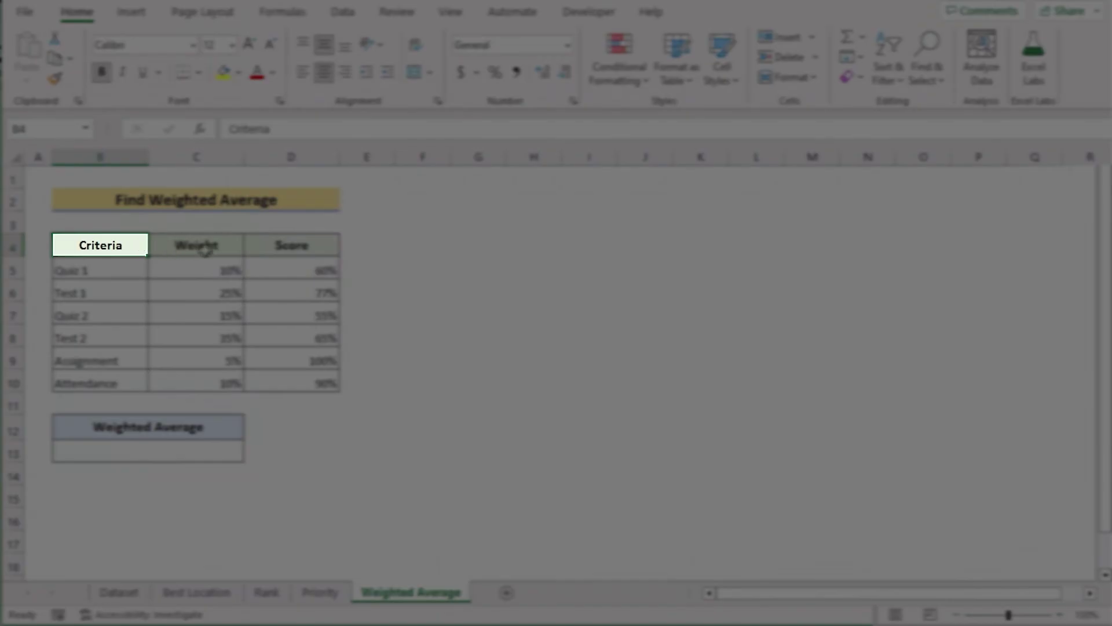
left_click(218, 247)
left_click(330, 249)
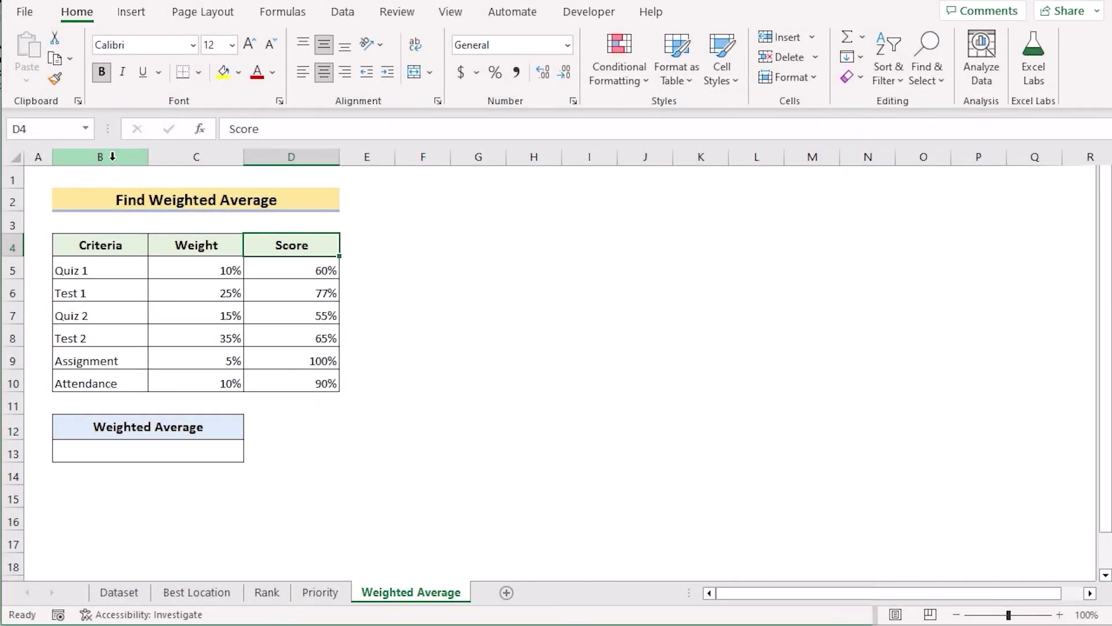
left_click(104, 156)
left_click(183, 159)
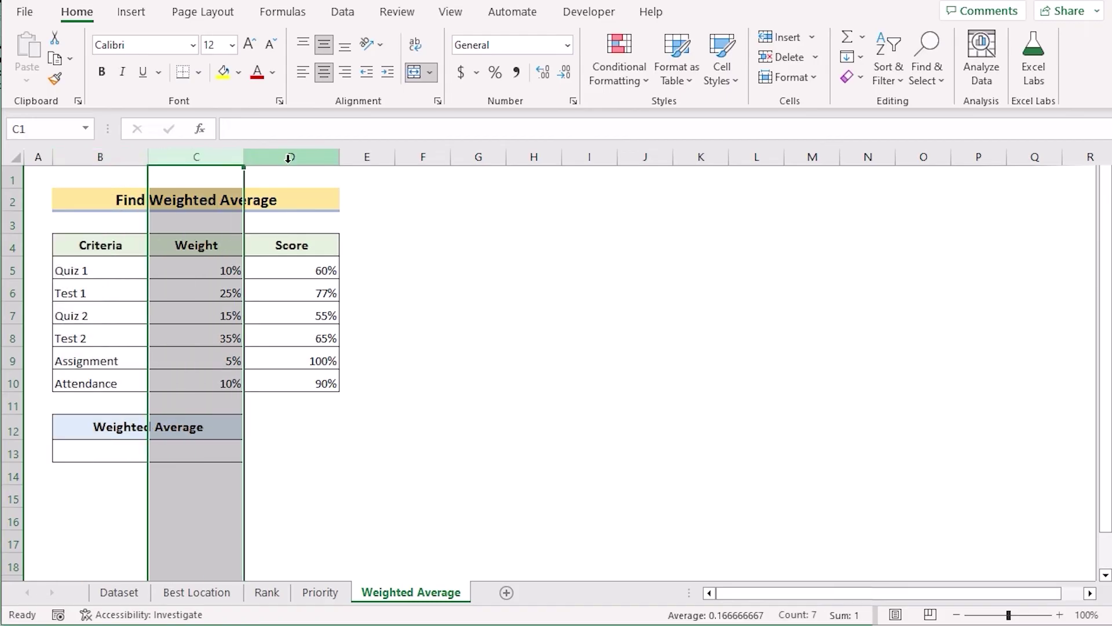
left_click(285, 158)
- Start the Weighted Average formula in B13 with =SUMPRODUCT(D5:D10,C5:C10), multiplying the scores by their weights
left_click(134, 450)
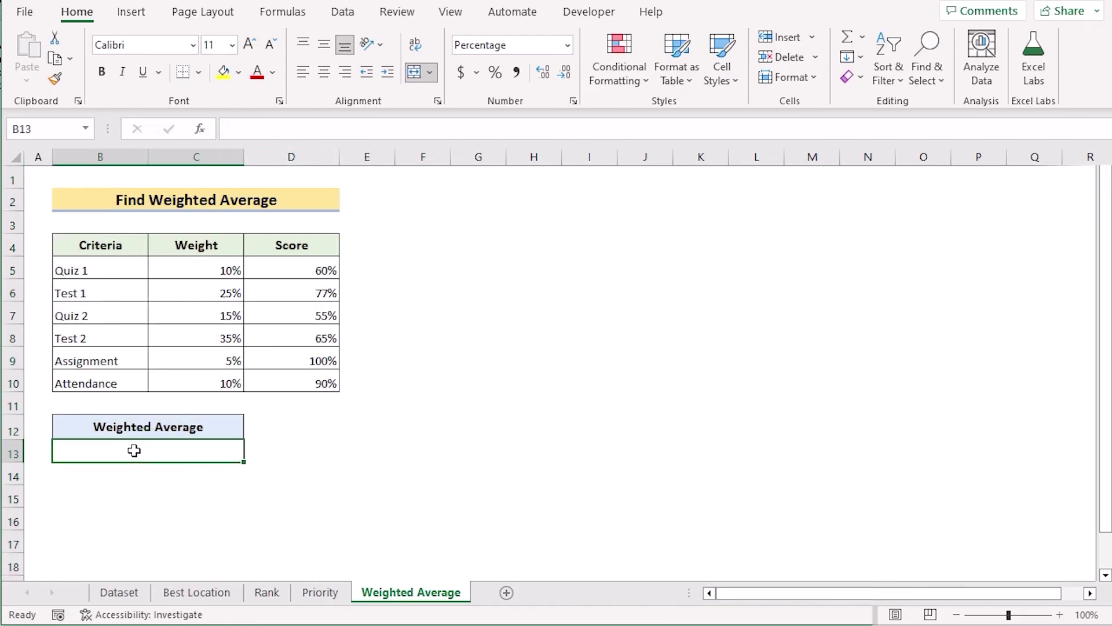
type("=")
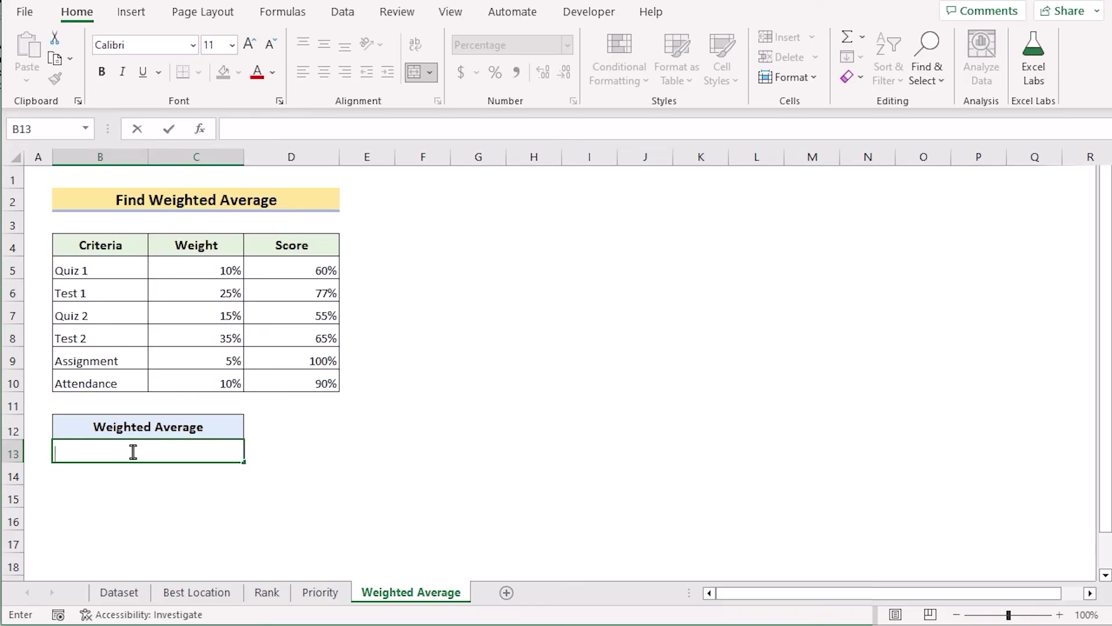
type("=SU")
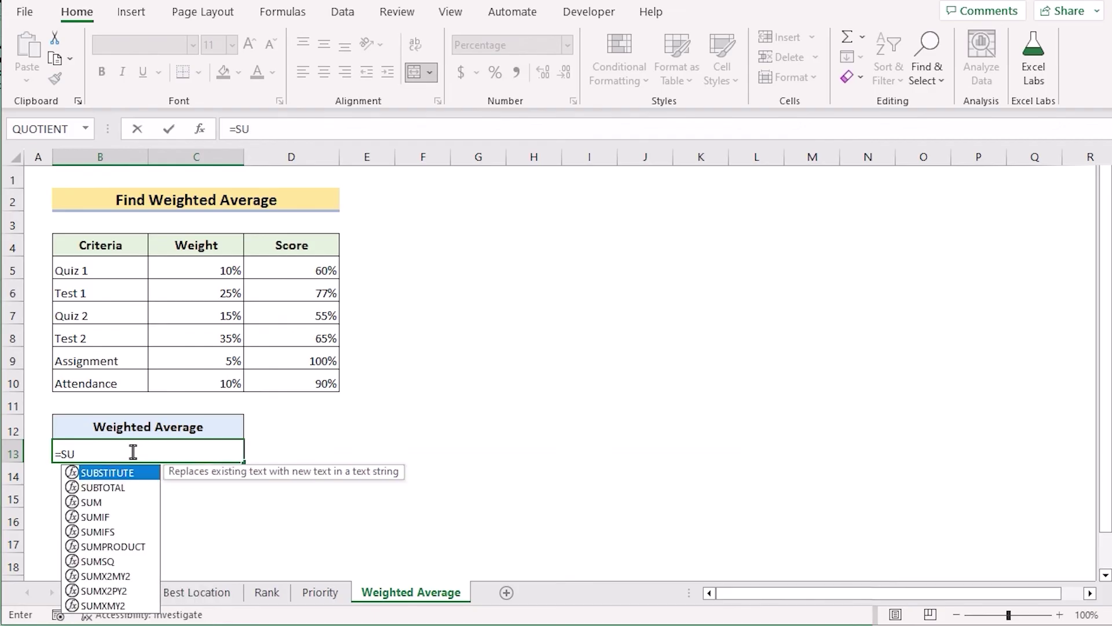
type("MPRO")
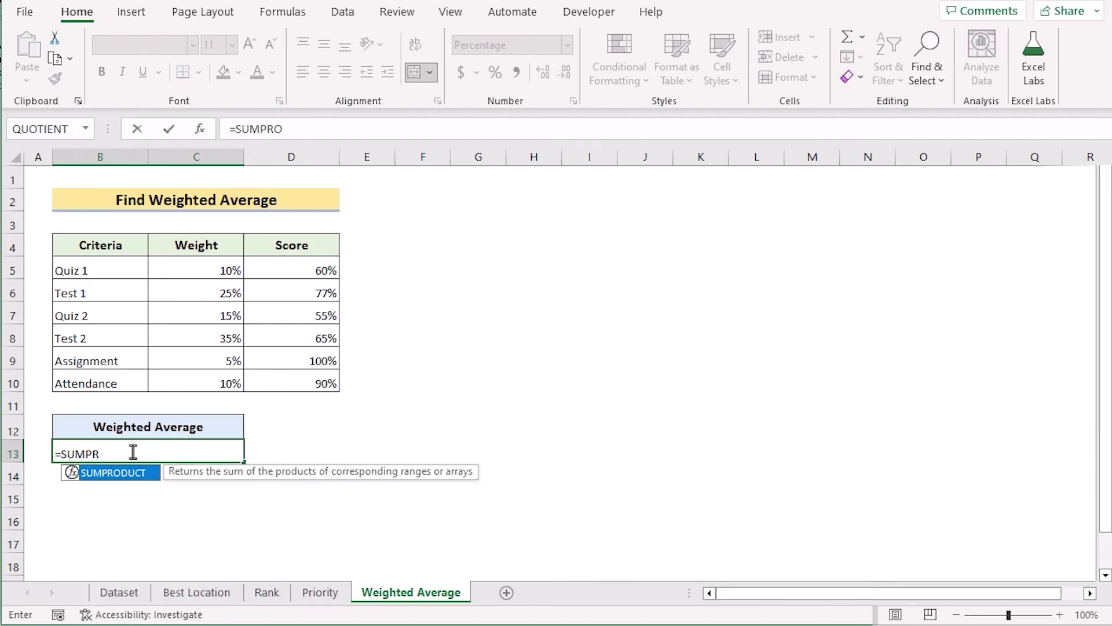
type("DUCT")
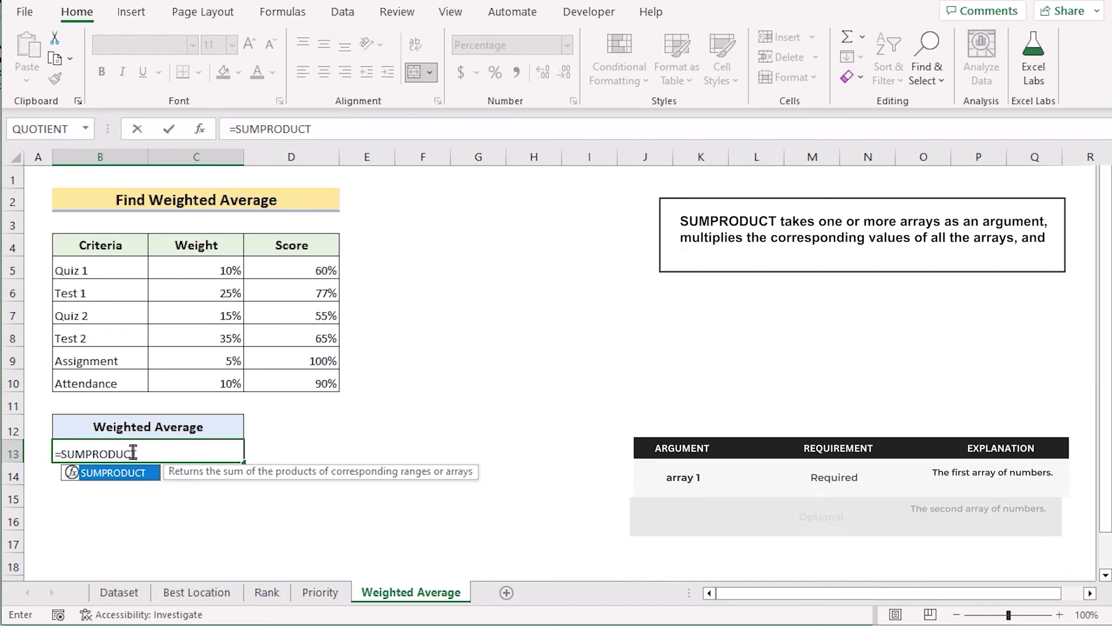
type("(")
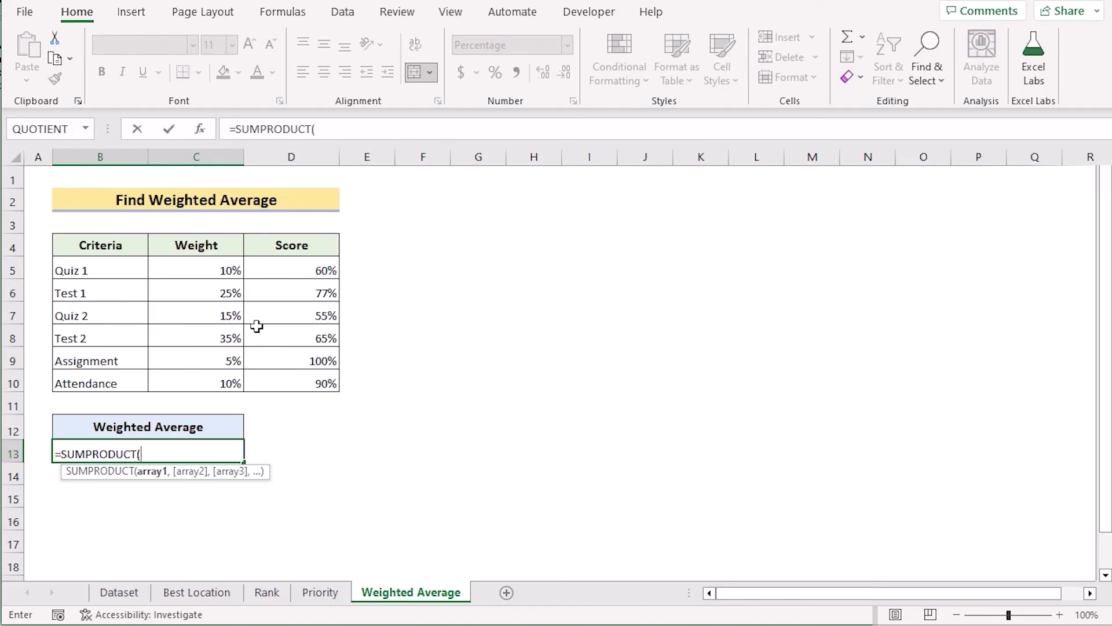
left_click_drag(297, 268, 290, 382)
type(",")
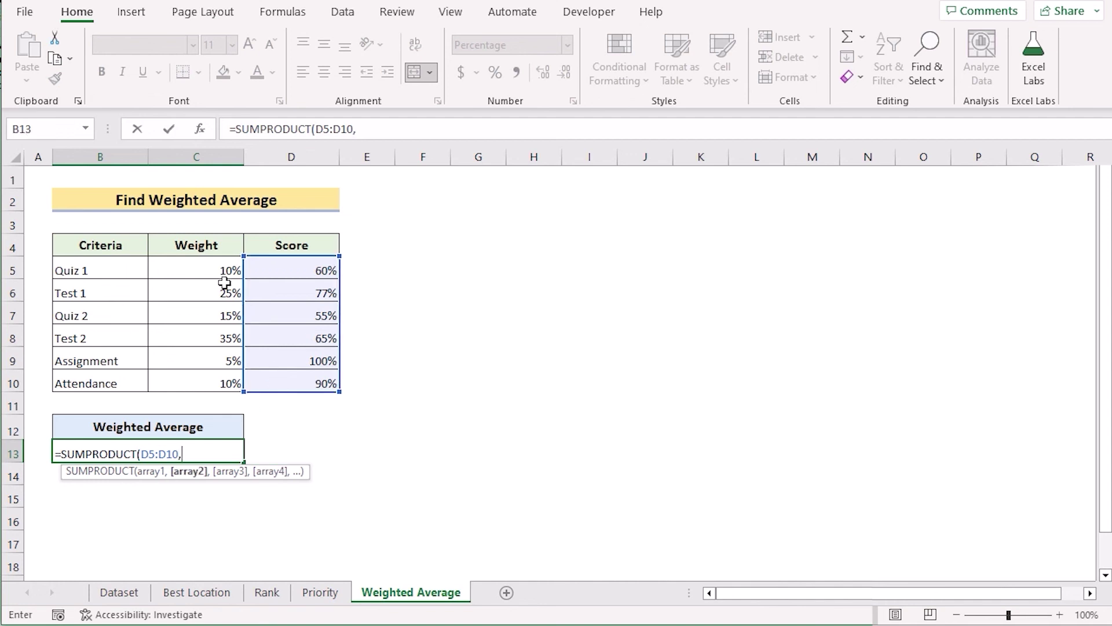
left_click(206, 270)
left_click_drag(189, 382, 190, 382)
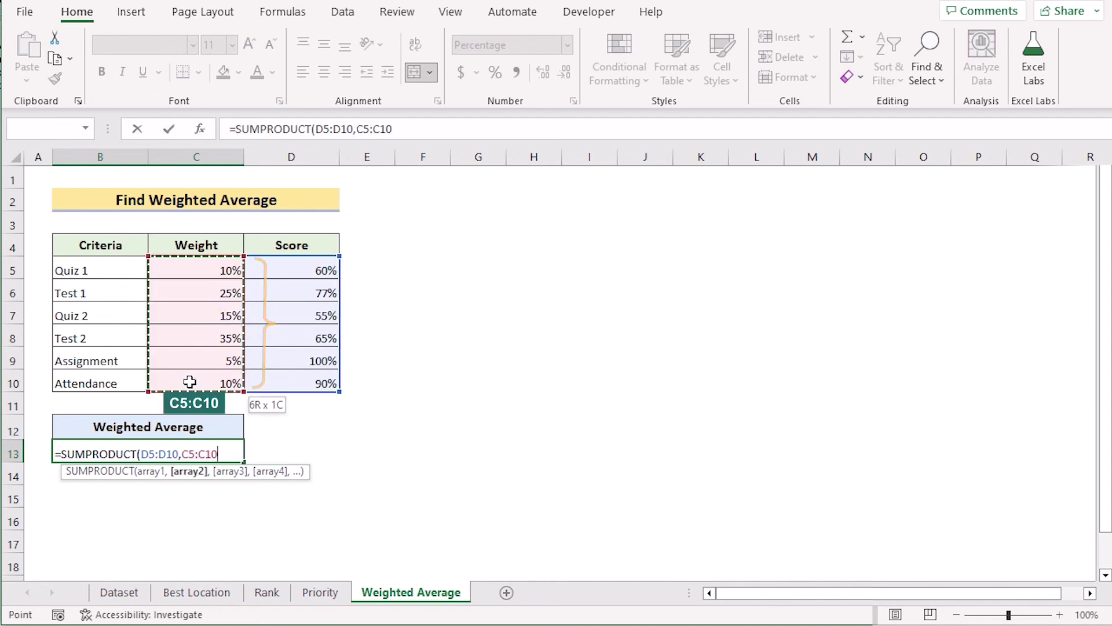
type(")")
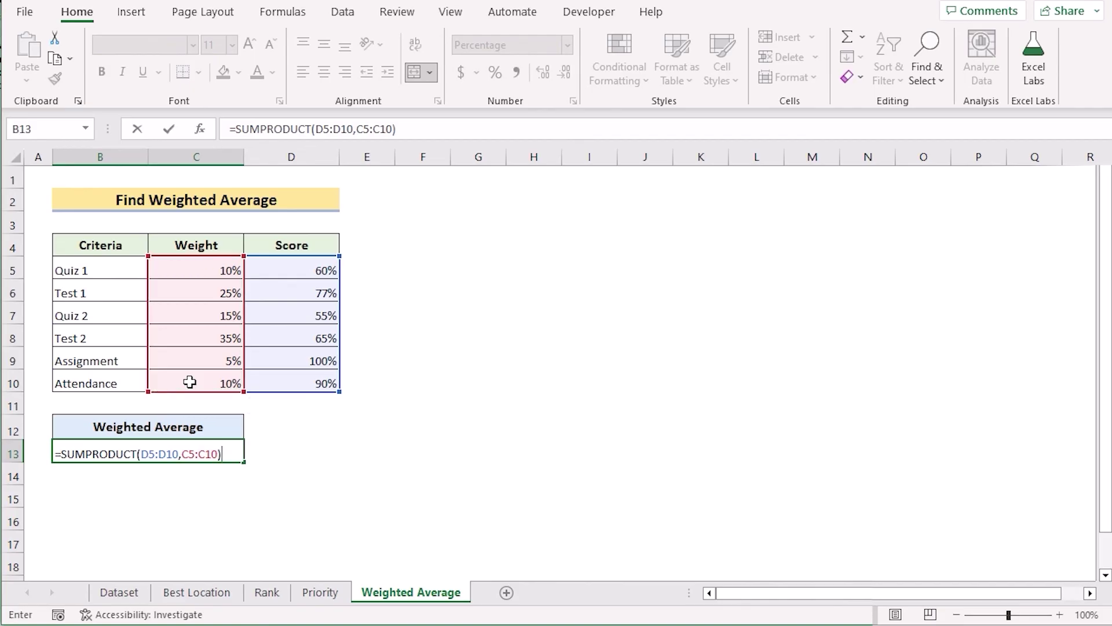
- Complete the B13 formula by dividing the weighted sum by the total weight, /SUM(C5:C10)
type("/SUM")
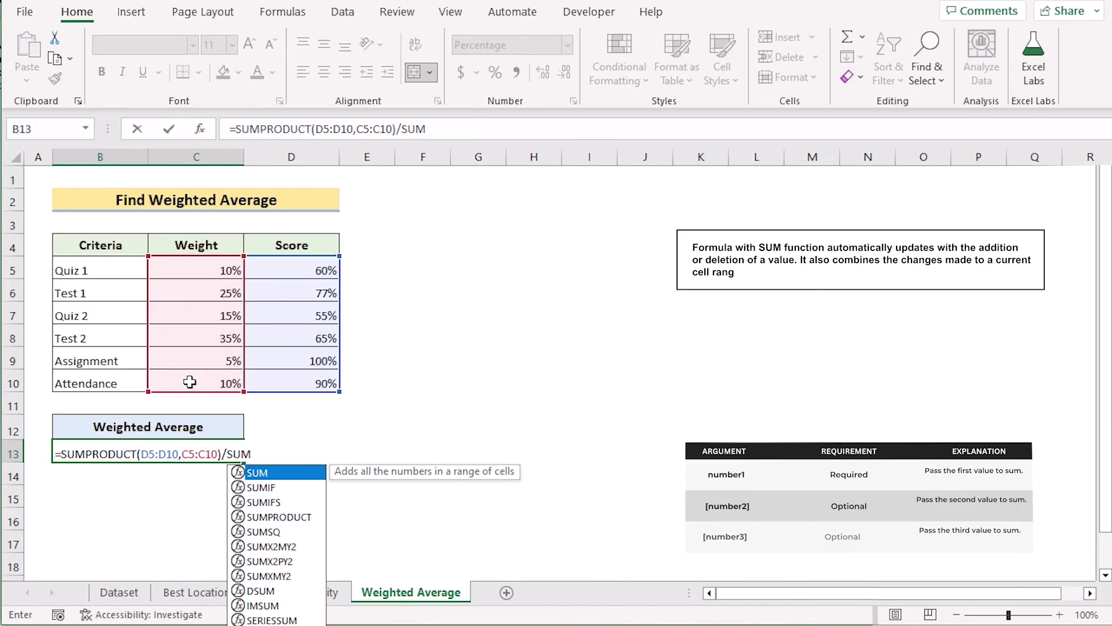
type("(")
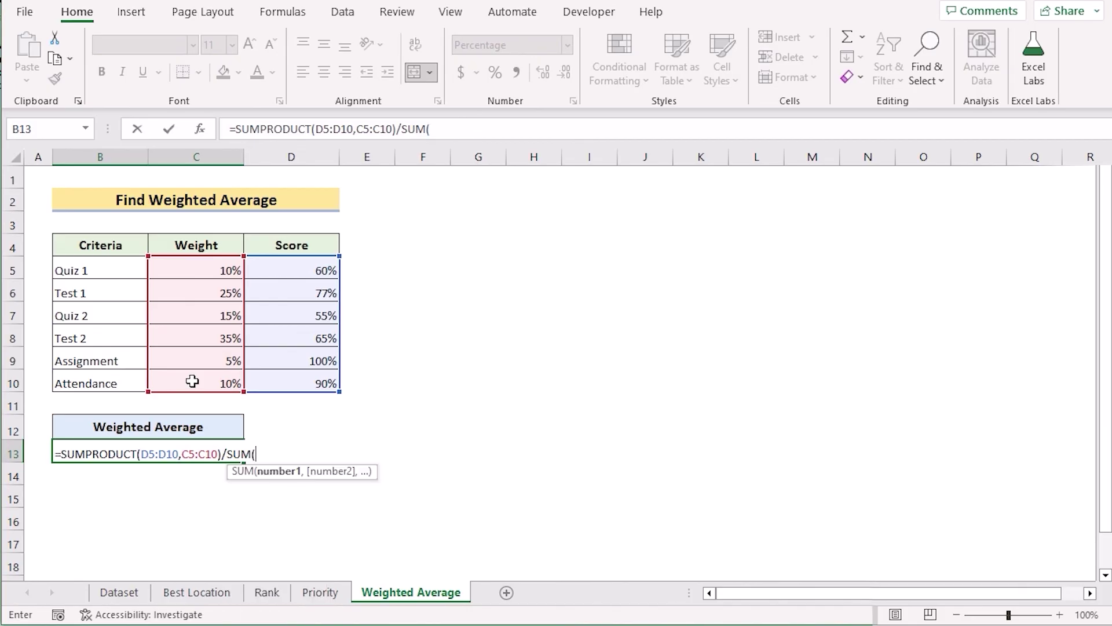
left_click(168, 271)
left_click_drag(165, 342, 188, 383)
type(")")
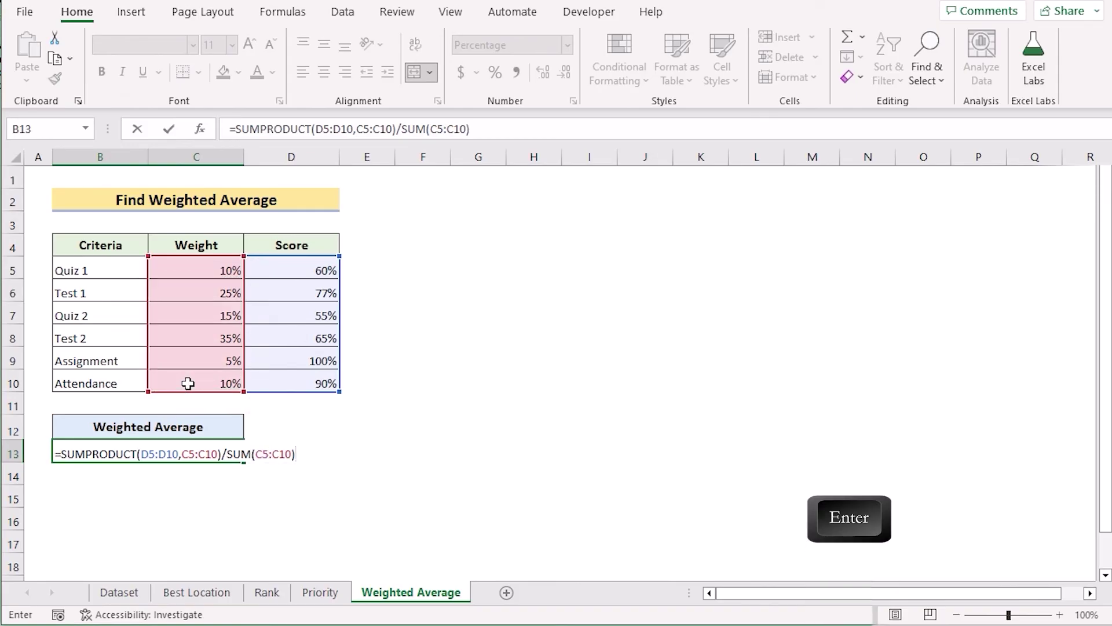
key("Return")
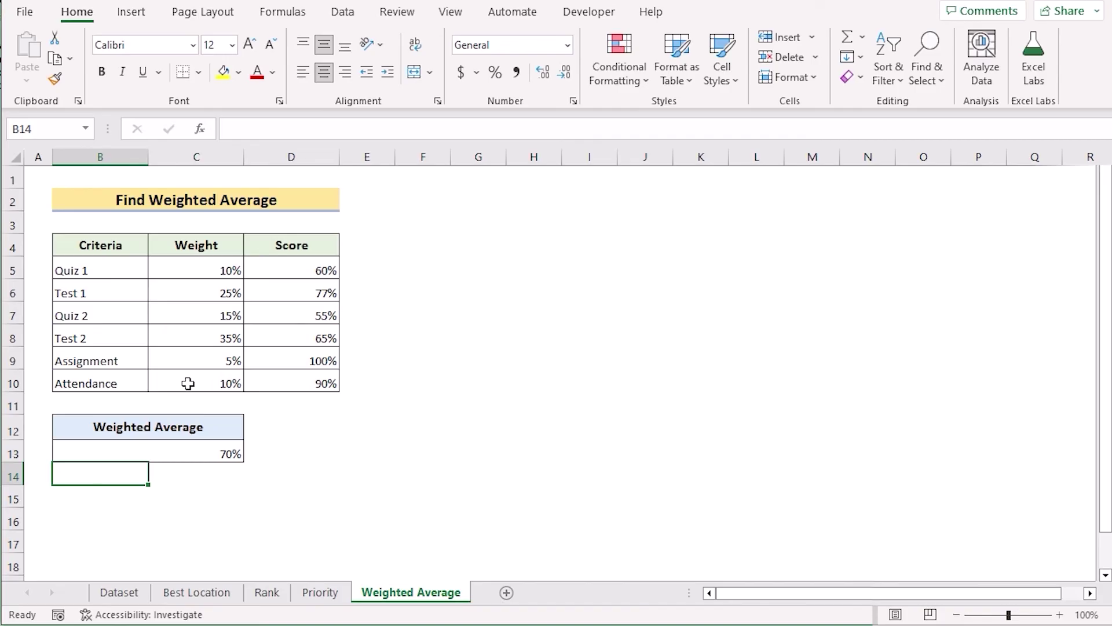